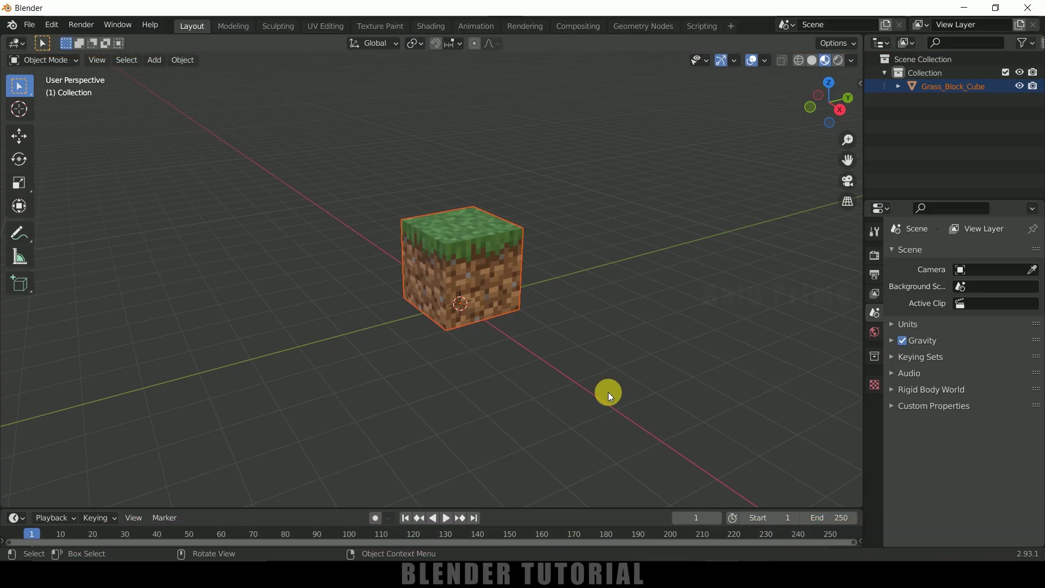
Step: Select Grass_Block_Cube to show its transform: rotation X 90° and scale 1
{"action": "middle_click_drag", "start_coordinate": [492, 375], "coordinate": [540, 383]}
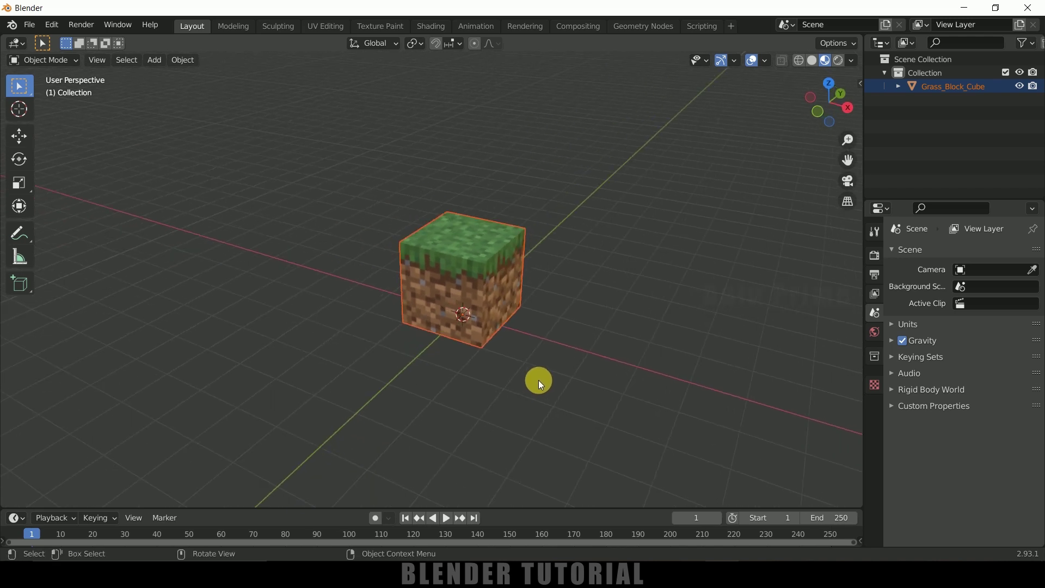
{"action": "middle_click_drag", "start_coordinate": [518, 361], "coordinate": [501, 357]}
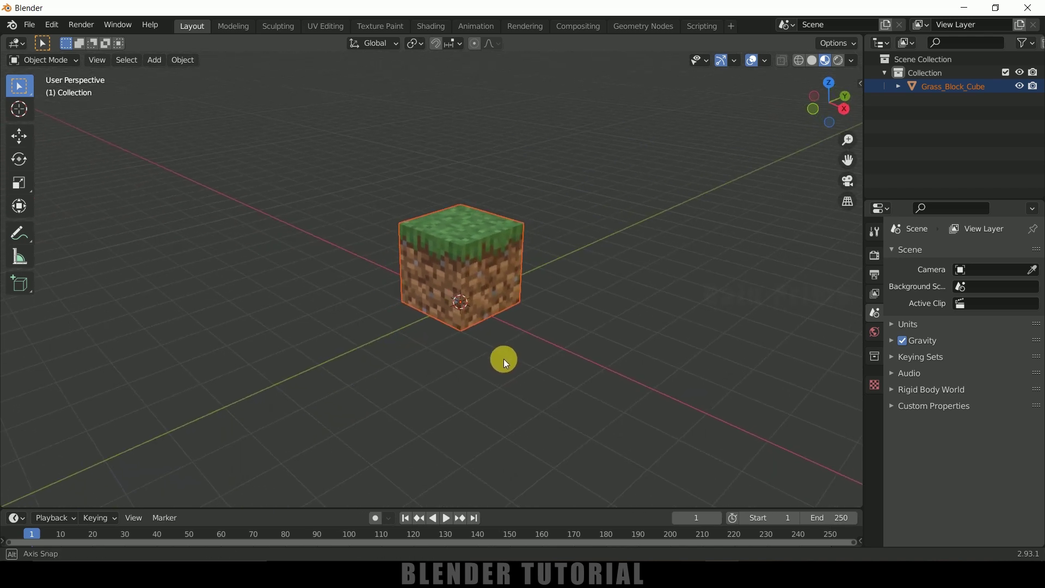
{"action": "left_click", "coordinate": [598, 306]}
{"action": "left_click", "coordinate": [492, 279]}
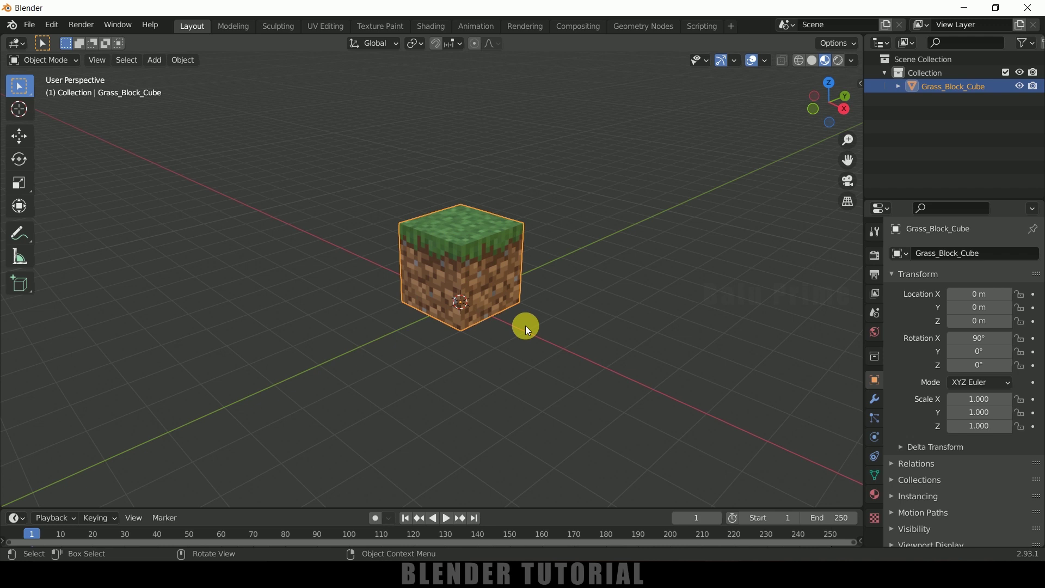
Step: Enable the Object: Cell Fracture add-on, found by searching 'cell' in Preferences
{"action": "left_click", "coordinate": [64, 24]}
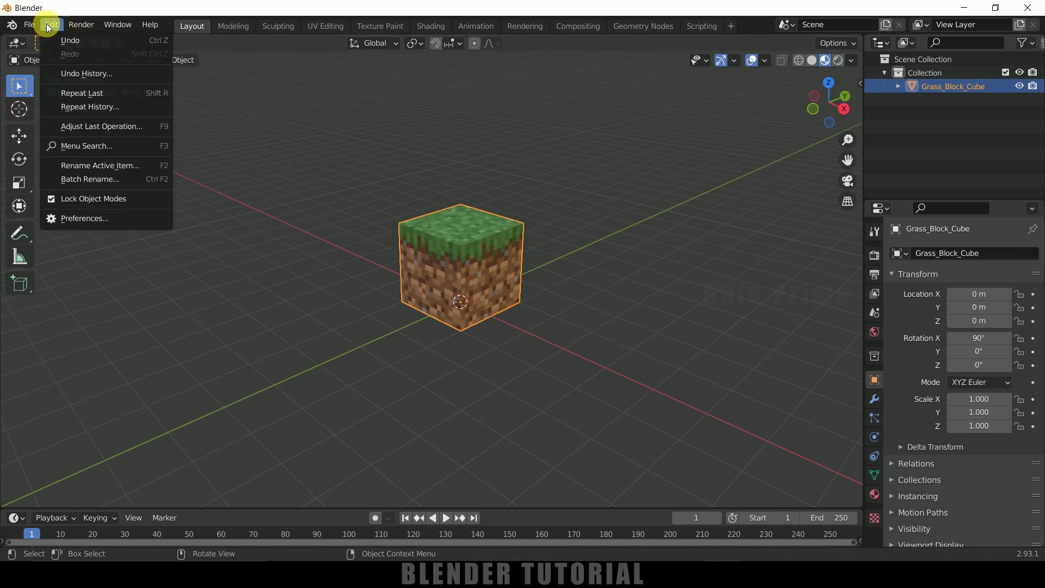
{"action": "left_click", "coordinate": [79, 219]}
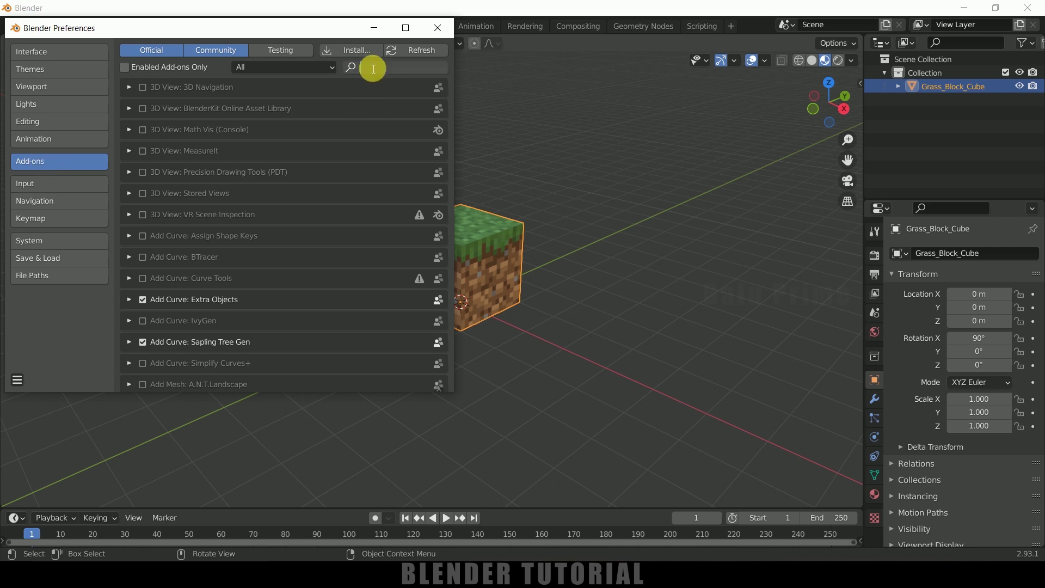
{"action": "left_click", "coordinate": [374, 68]}
{"action": "type", "text": "cell"}
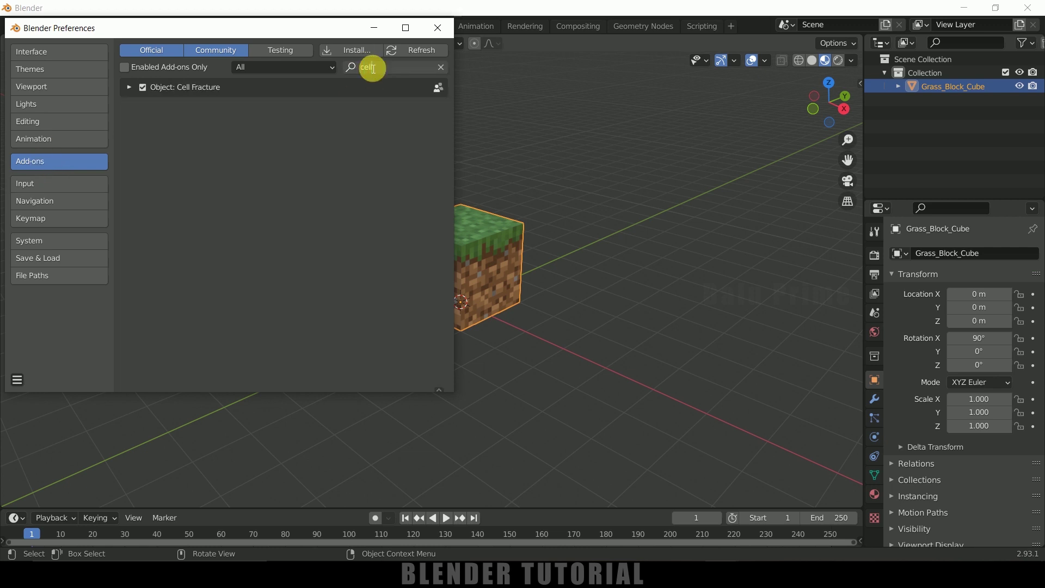
{"action": "key", "text": "Return"}
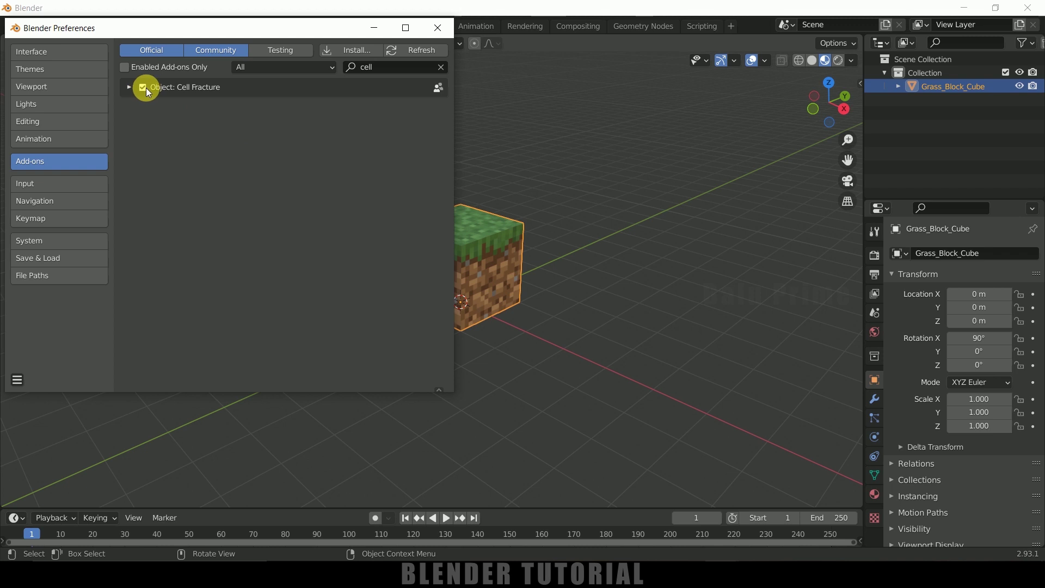
{"action": "left_click", "coordinate": [143, 89]}
Step: Save the preferences and close the Preferences window
{"action": "left_click", "coordinate": [17, 379]}
{"action": "left_click", "coordinate": [80, 344]}
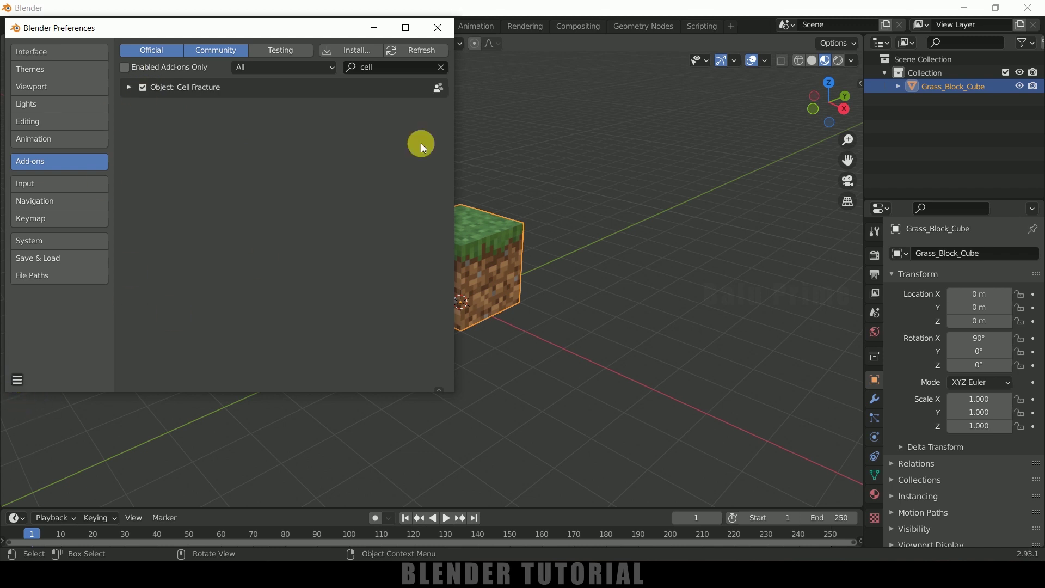
{"action": "left_click", "coordinate": [438, 28]}
{"action": "middle_click_drag", "start_coordinate": [600, 295], "coordinate": [596, 286]}
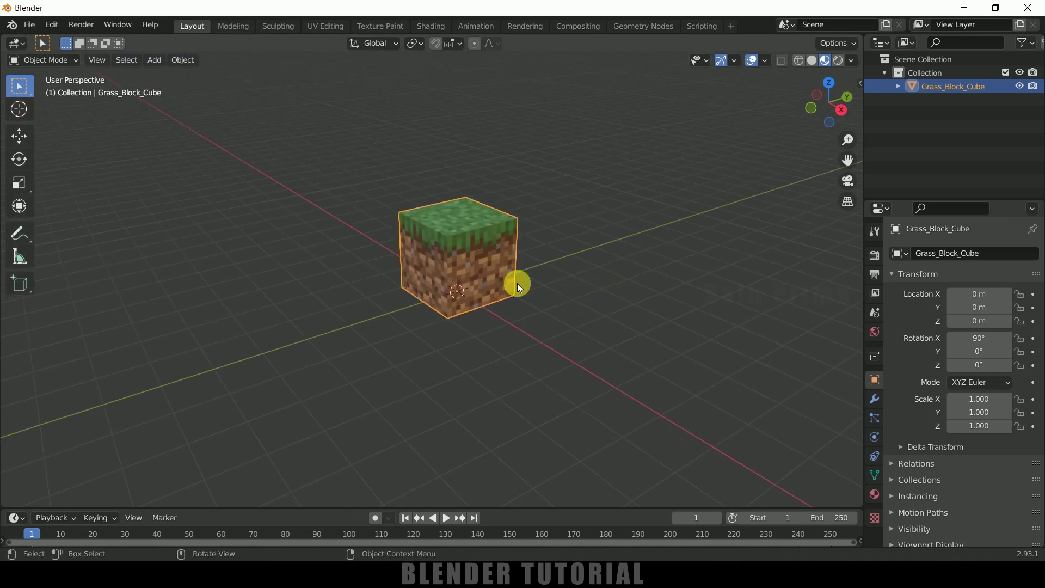
Step: Lift the grass block cube to Z 2.9685 m with the Move tool
{"action": "left_click", "coordinate": [19, 136]}
{"action": "left_click_drag", "start_coordinate": [474, 226], "coordinate": [459, 123]}
{"action": "middle_click_drag", "start_coordinate": [595, 238], "coordinate": [403, 240]}
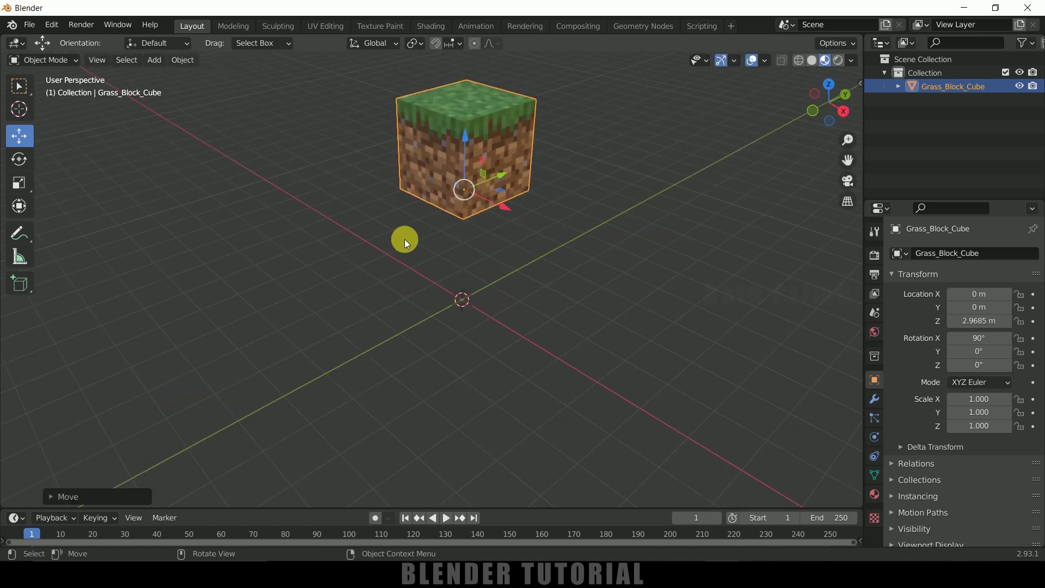
Step: Tilt the cube to rotation 105°, 18.2°, 4.59°, then deselect it
{"action": "left_click", "coordinate": [34, 157]}
{"action": "left_click_drag", "start_coordinate": [467, 166], "coordinate": [481, 157]}
{"action": "middle_click_drag", "start_coordinate": [541, 311], "coordinate": [576, 289]}
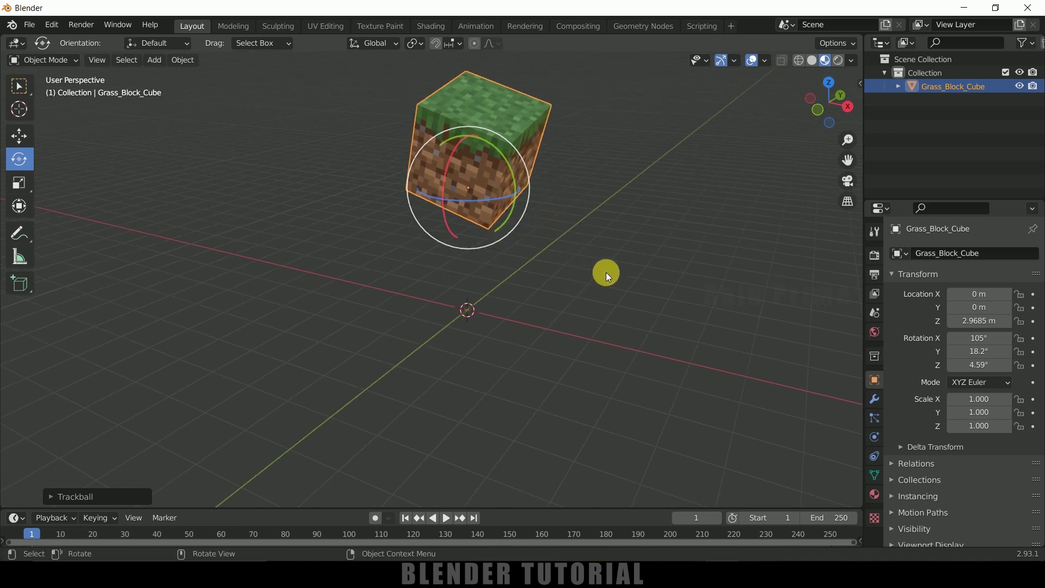
{"action": "left_click", "coordinate": [572, 256]}
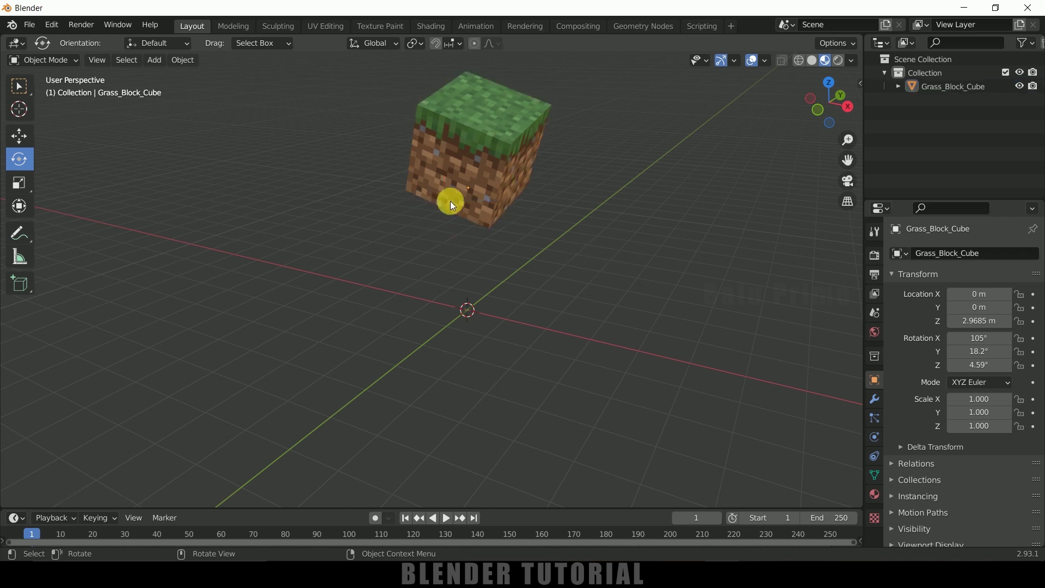
{"action": "middle_click_drag", "start_coordinate": [494, 213], "coordinate": [439, 146]}
{"action": "middle_click_drag", "start_coordinate": [589, 243], "coordinate": [628, 131]}
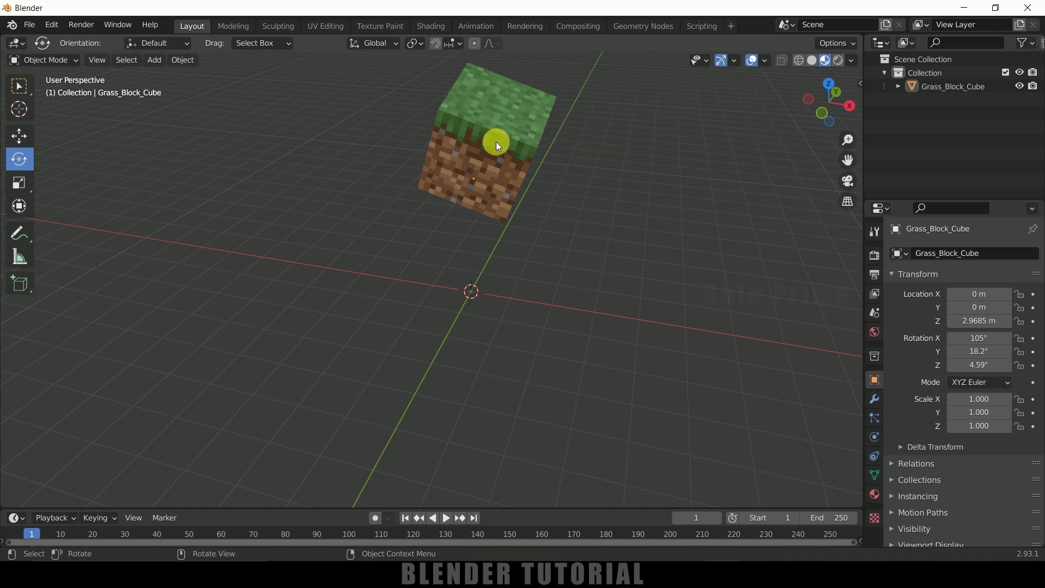
Step: Add a second material slot on the cube holding a new Material.001
{"action": "left_click", "coordinate": [875, 494]}
{"action": "middle_click_drag", "start_coordinate": [609, 291], "coordinate": [640, 287]}
{"action": "left_click", "coordinate": [946, 271]}
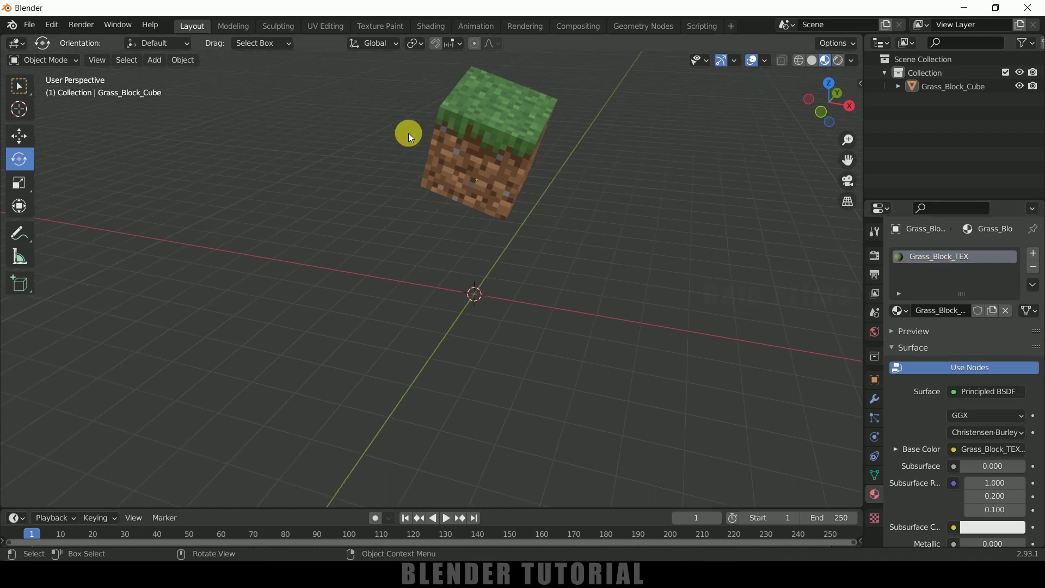
{"action": "left_click", "coordinate": [1033, 254]}
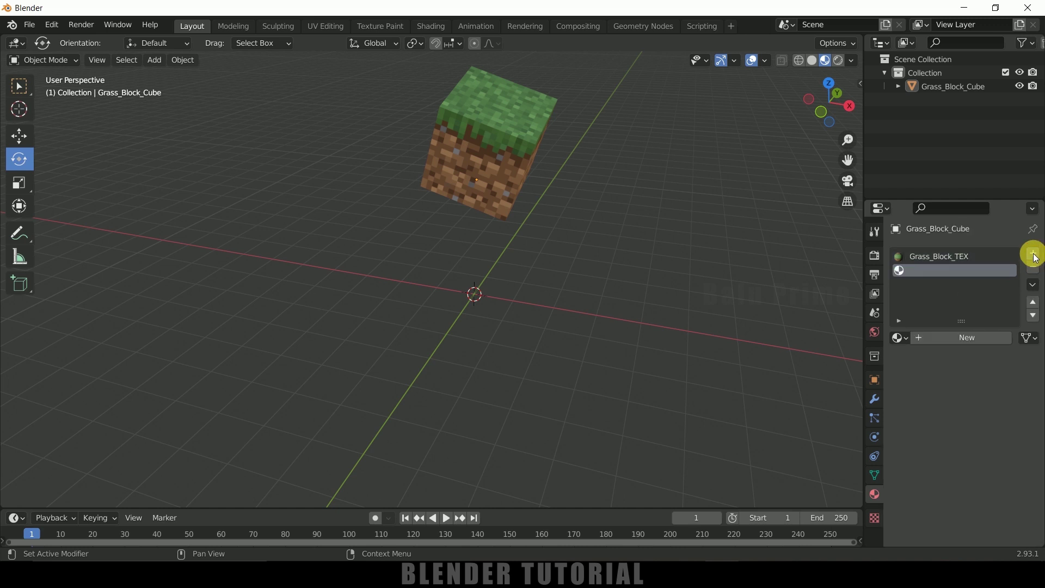
{"action": "left_click", "coordinate": [946, 339]}
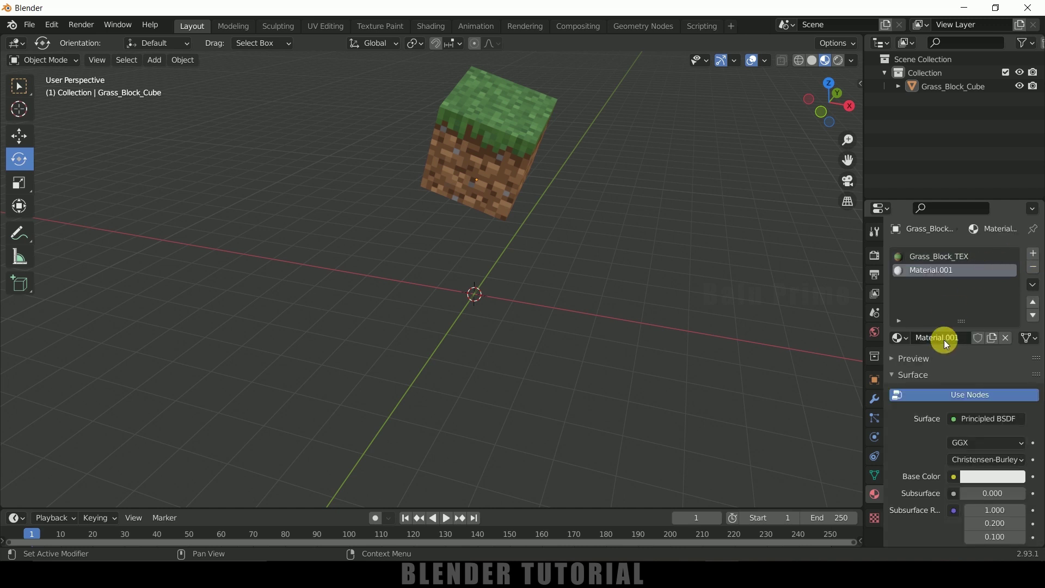
Step: Set Material.001's base colour to a dark brown sampled from the cube's dirt
{"action": "left_click", "coordinate": [996, 478]}
{"action": "left_click", "coordinate": [939, 354]}
{"action": "left_click_drag", "start_coordinate": [938, 354], "coordinate": [935, 364]}
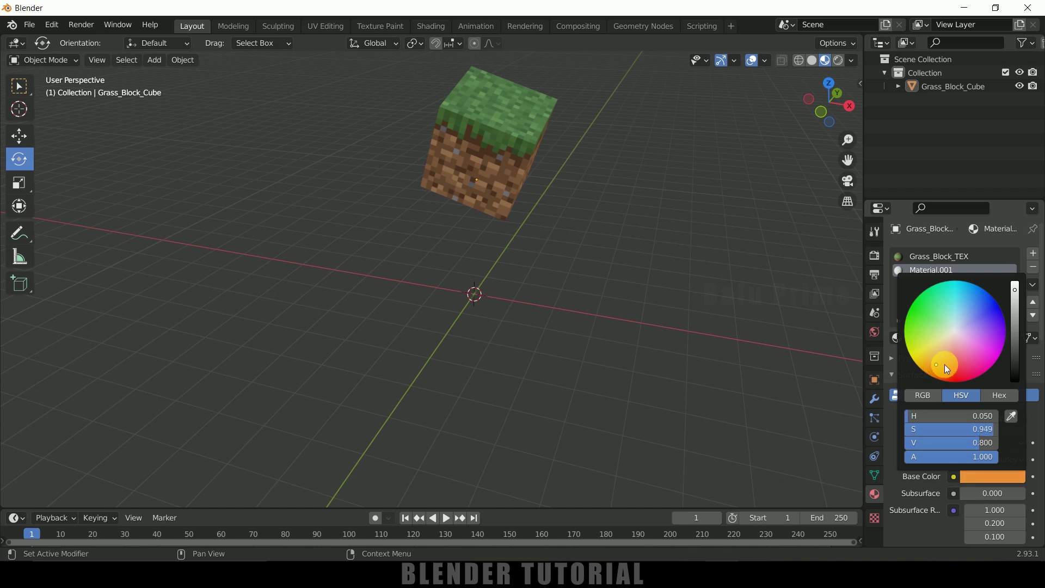
{"action": "left_click_drag", "start_coordinate": [1014, 294], "coordinate": [1016, 334]}
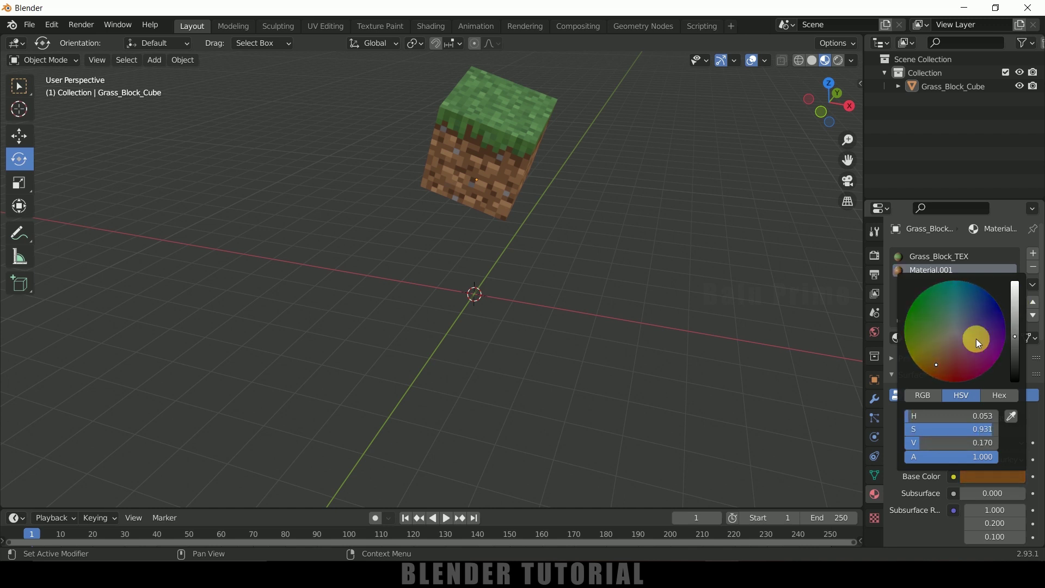
{"action": "left_click", "coordinate": [1011, 416]}
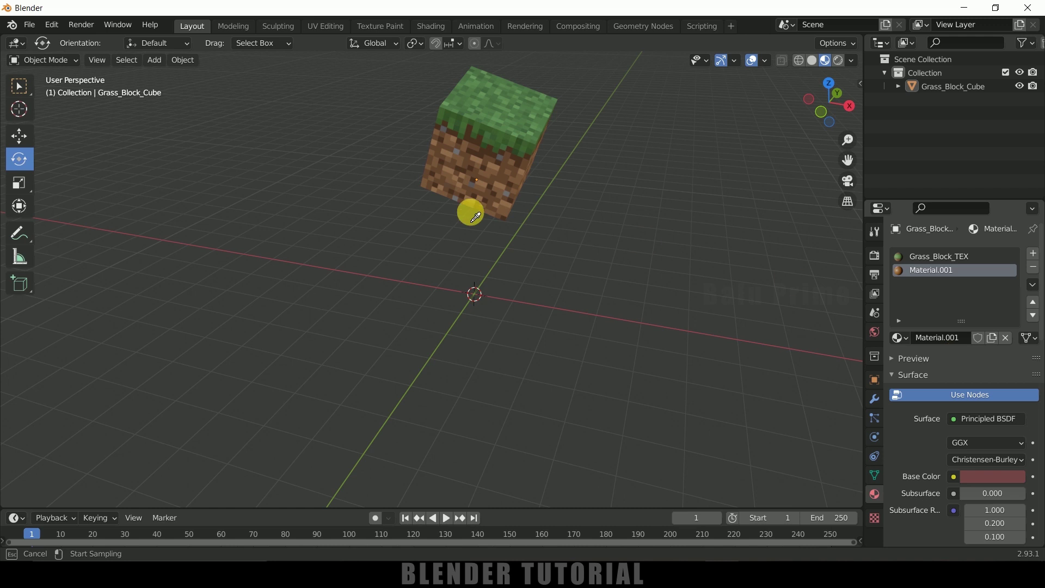
{"action": "left_click", "coordinate": [487, 170]}
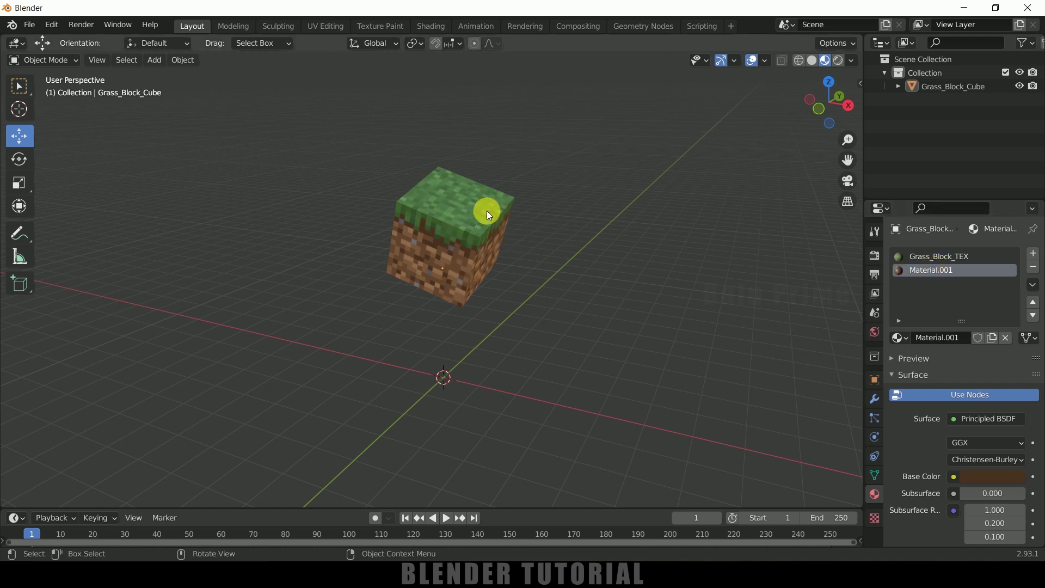
Step: Subdivide Grass_Block_Cube's mesh three times in Edit Mode, then return to Object Mode
{"action": "left_click", "coordinate": [435, 219]}
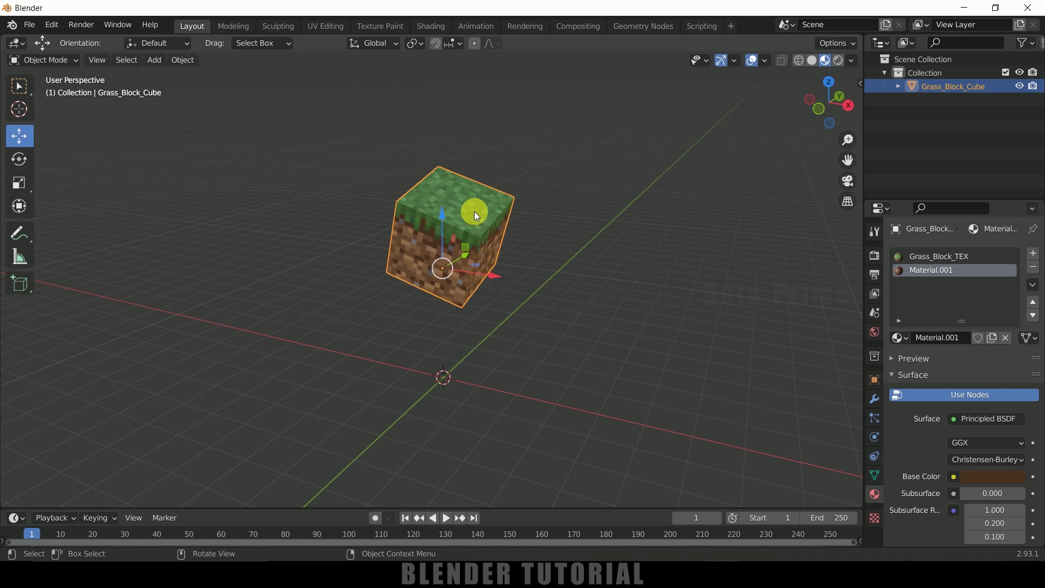
{"action": "key", "text": "Tab"}
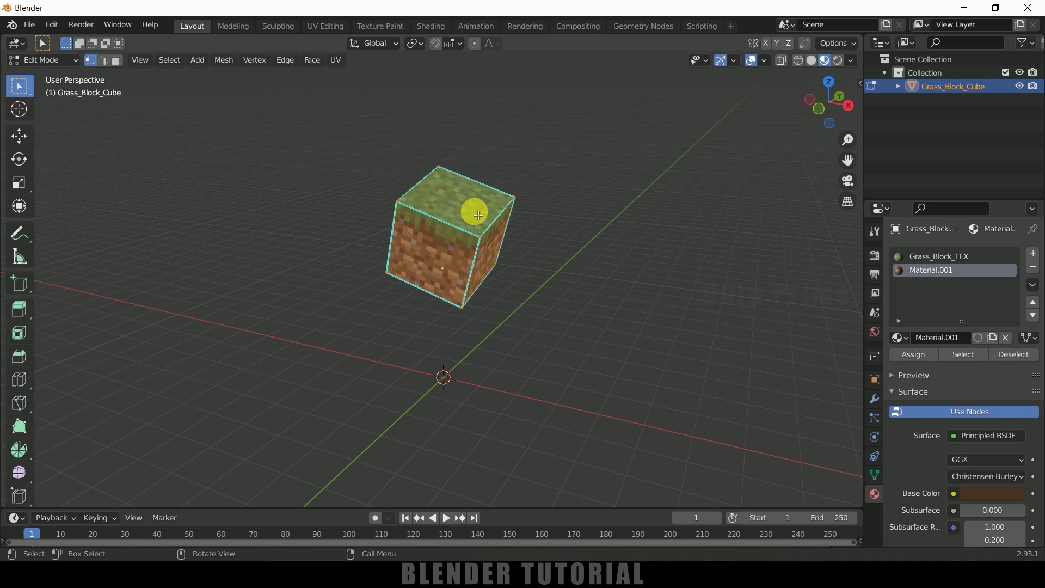
{"action": "mouse_move", "coordinate": [545, 275]}
{"action": "middle_mouse_down"}
{"action": "mouse_move", "coordinate": [474, 271]}
{"action": "mouse_move", "coordinate": [465, 229]}
{"action": "mouse_move", "coordinate": [563, 251]}
{"action": "mouse_move", "coordinate": [562, 277]}
{"action": "mouse_move", "coordinate": [604, 277]}
{"action": "mouse_move", "coordinate": [536, 284]}
{"action": "middle_mouse_up"}
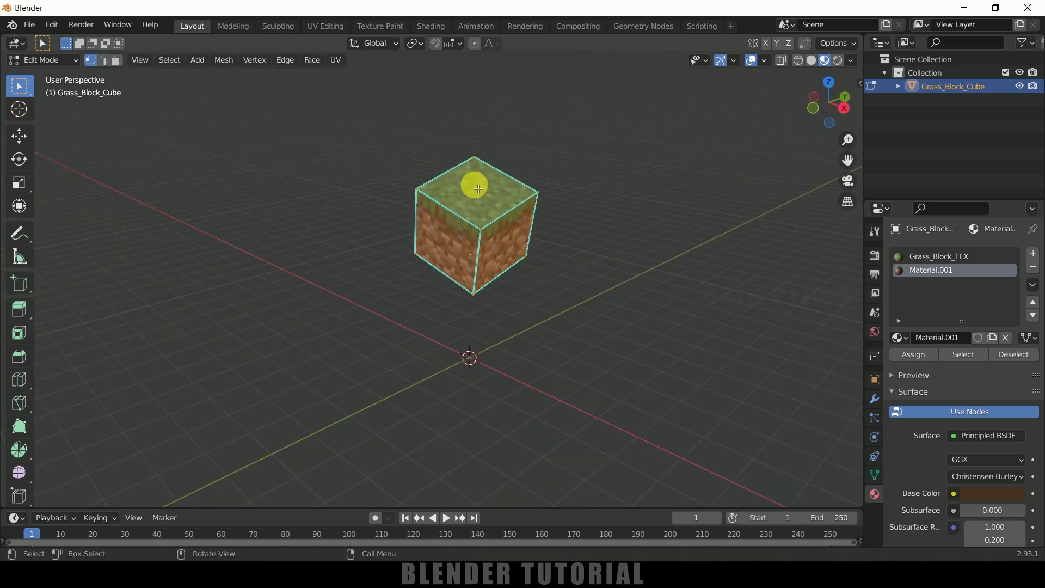
{"action": "right_click", "coordinate": [474, 184]}
{"action": "left_click", "coordinate": [477, 186]}
{"action": "right_click", "coordinate": [478, 189]}
{"action": "left_click", "coordinate": [475, 185]}
{"action": "right_click", "coordinate": [479, 189]}
{"action": "left_click", "coordinate": [475, 184]}
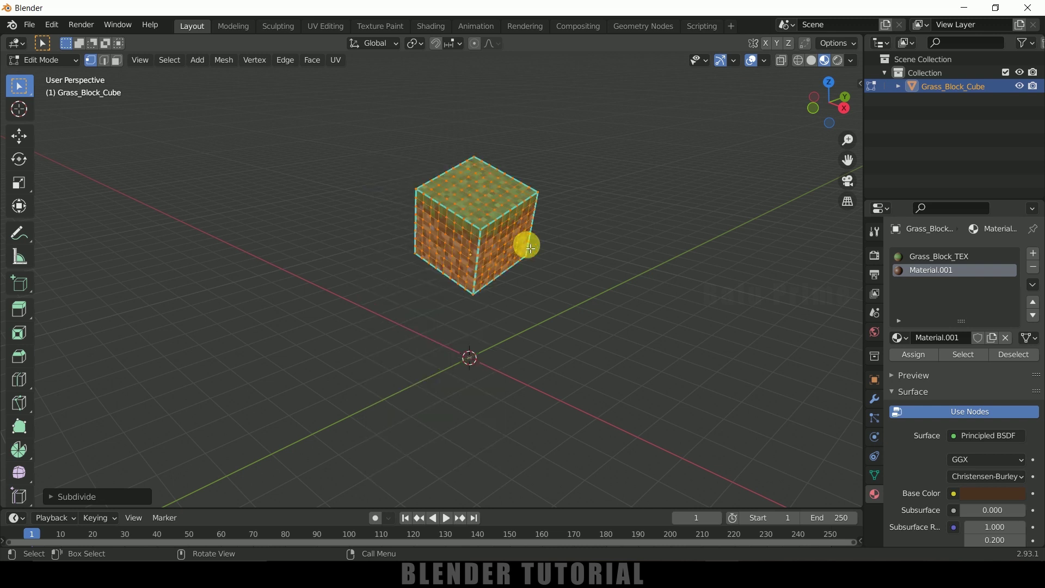
{"action": "mouse_move", "coordinate": [530, 243]}
{"action": "middle_mouse_down"}
{"action": "mouse_move", "coordinate": [565, 238]}
{"action": "mouse_move", "coordinate": [551, 227]}
{"action": "mouse_move", "coordinate": [537, 238]}
{"action": "middle_mouse_up"}
{"action": "key", "text": "Tab"}
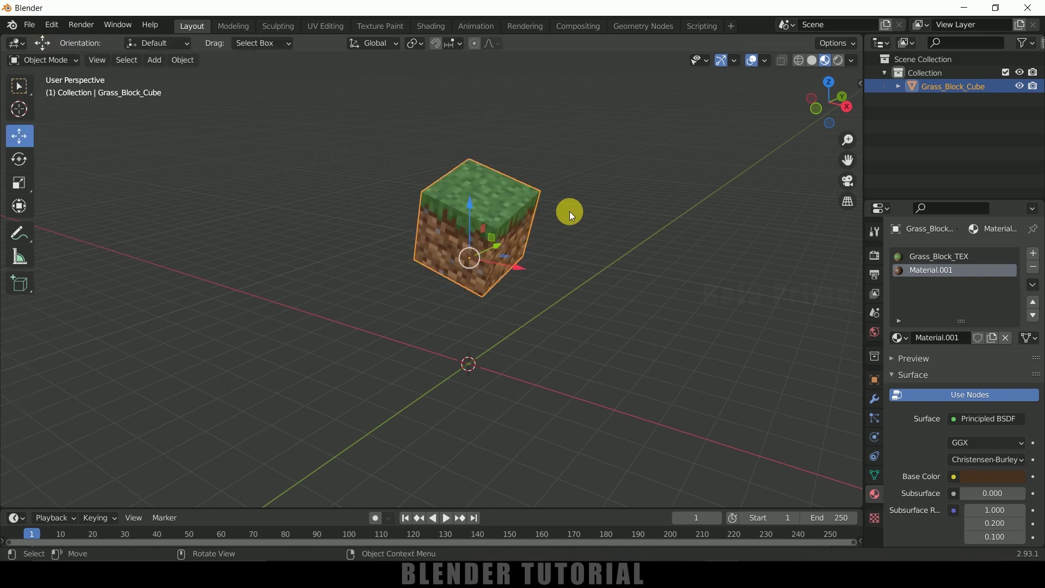
Step: Launch Quick Effects > Cell Fracture on the selected grass block cube
{"action": "left_click", "coordinate": [582, 180]}
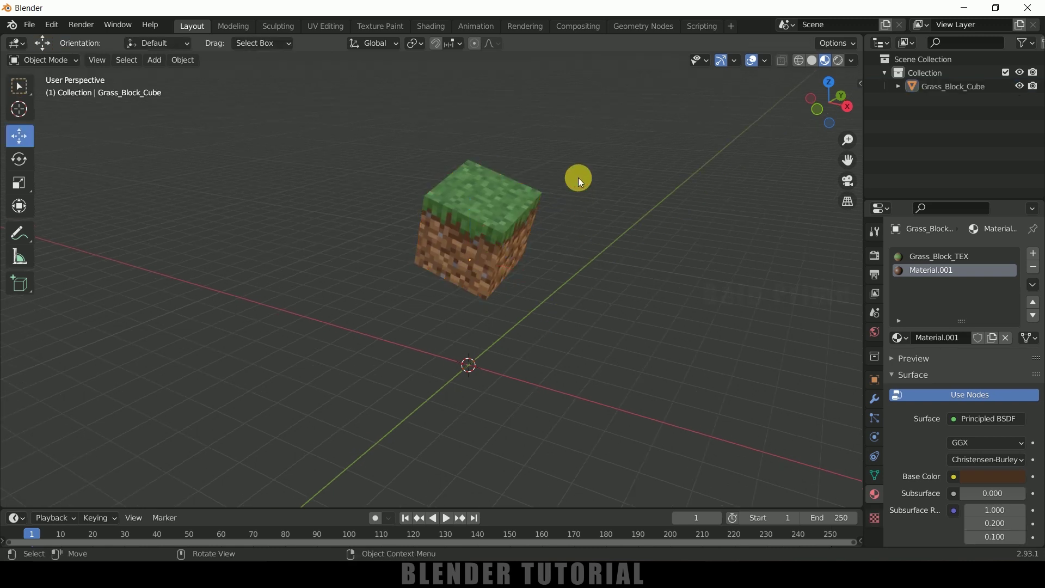
{"action": "left_click", "coordinate": [497, 224]}
{"action": "left_click", "coordinate": [185, 64]}
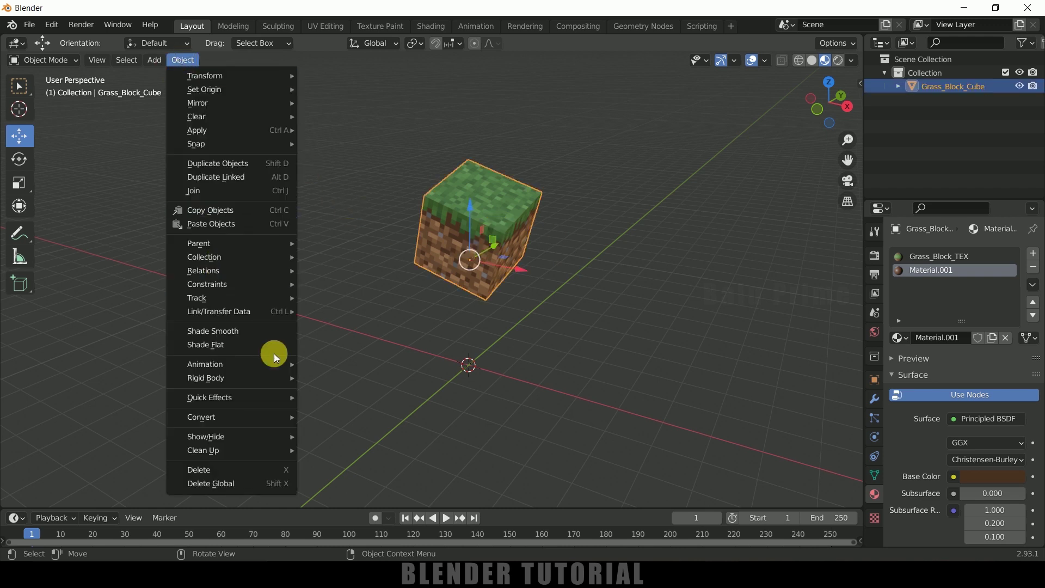
{"action": "mouse_move", "coordinate": [247, 400]}
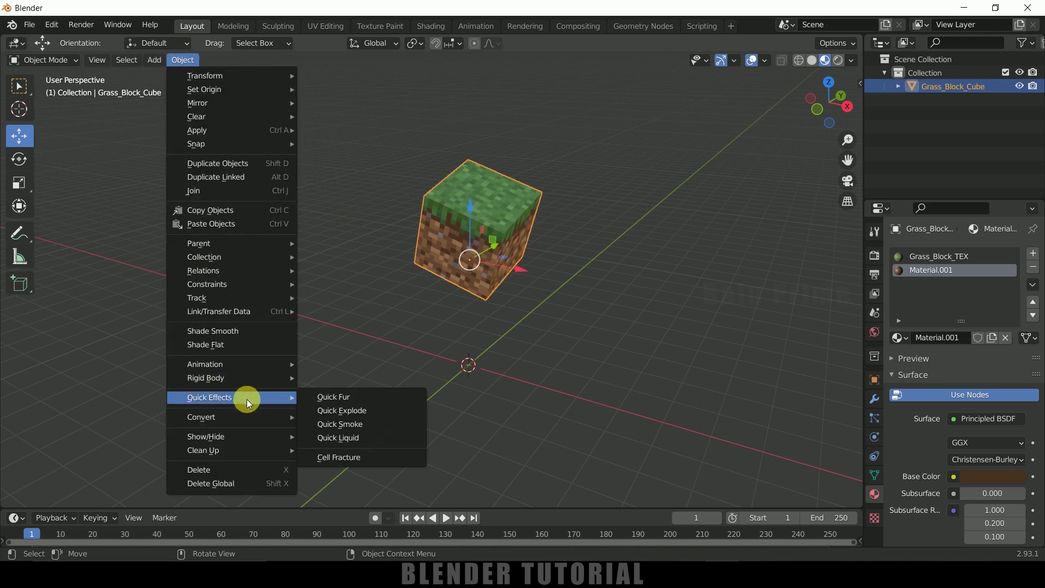
{"action": "left_click", "coordinate": [341, 458]}
{"action": "left_click_drag", "start_coordinate": [359, 188], "coordinate": [414, 96]}
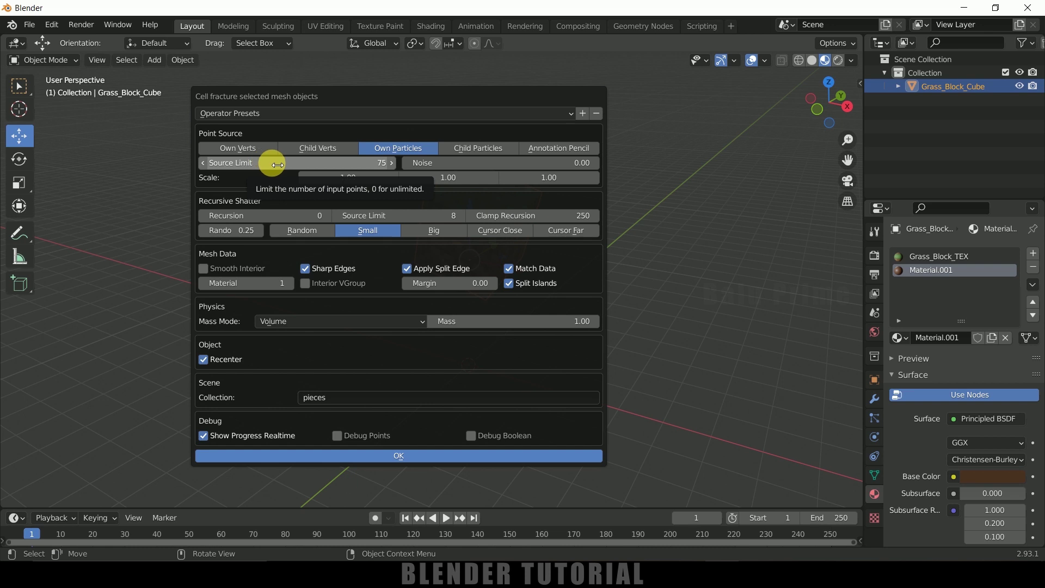
Step: Set Source Limit 65, interior material index 1, and output collection 'pieces'
{"action": "left_click", "coordinate": [277, 165]}
{"action": "key", "text": "Return"}
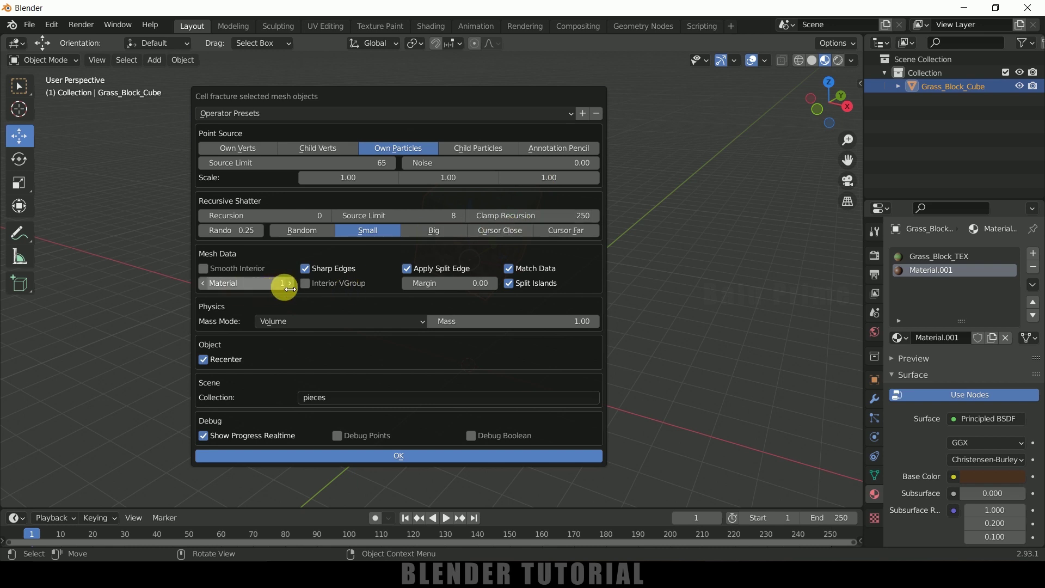
{"action": "left_click", "coordinate": [205, 283]}
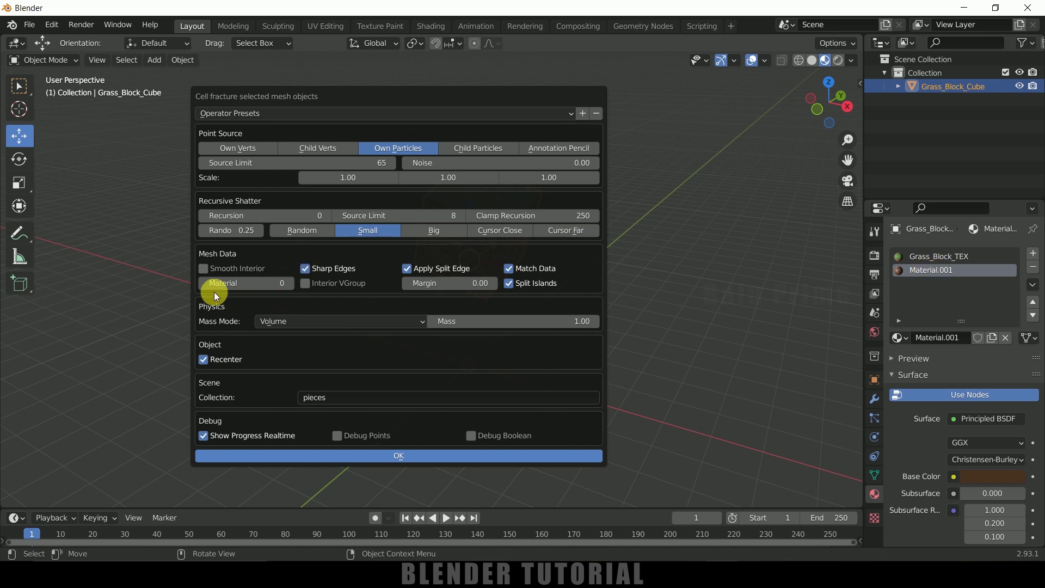
{"action": "left_click", "coordinate": [292, 284]}
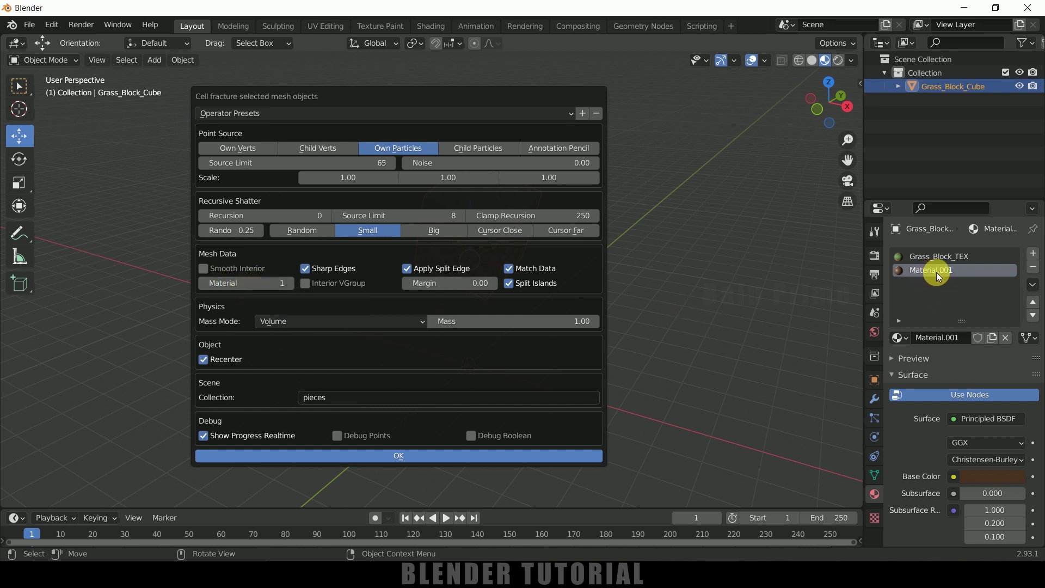
{"action": "left_click", "coordinate": [346, 402]}
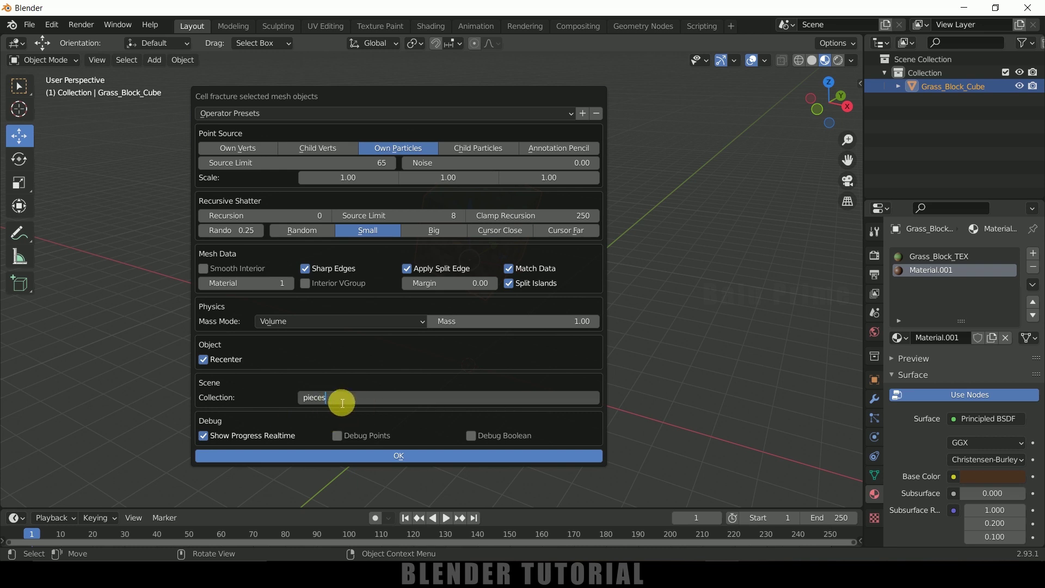
{"action": "key", "text": "Return"}
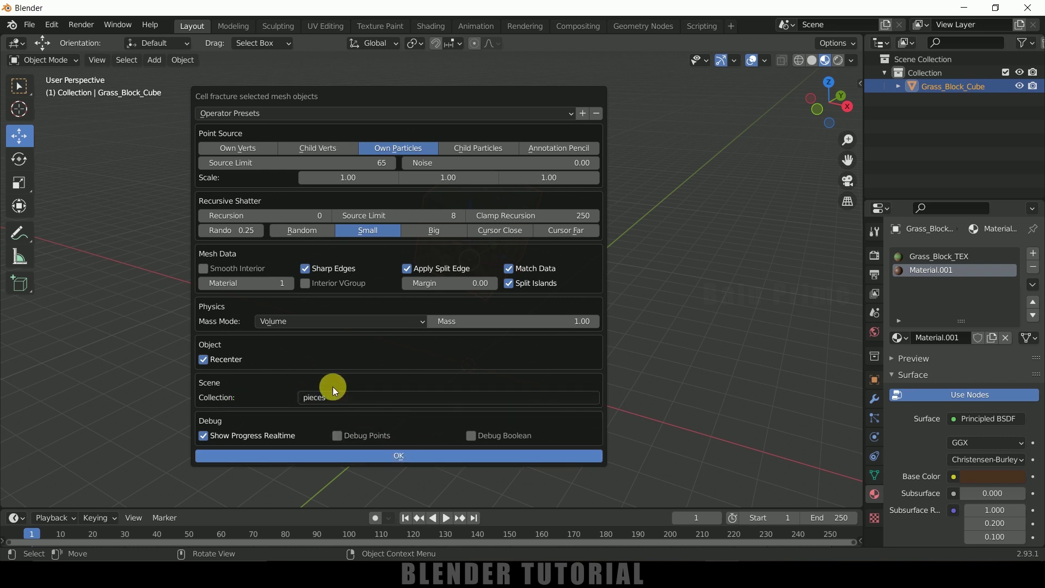
Step: Run the Cell Fracture to generate the fragments and select them
{"action": "left_click", "coordinate": [392, 456]}
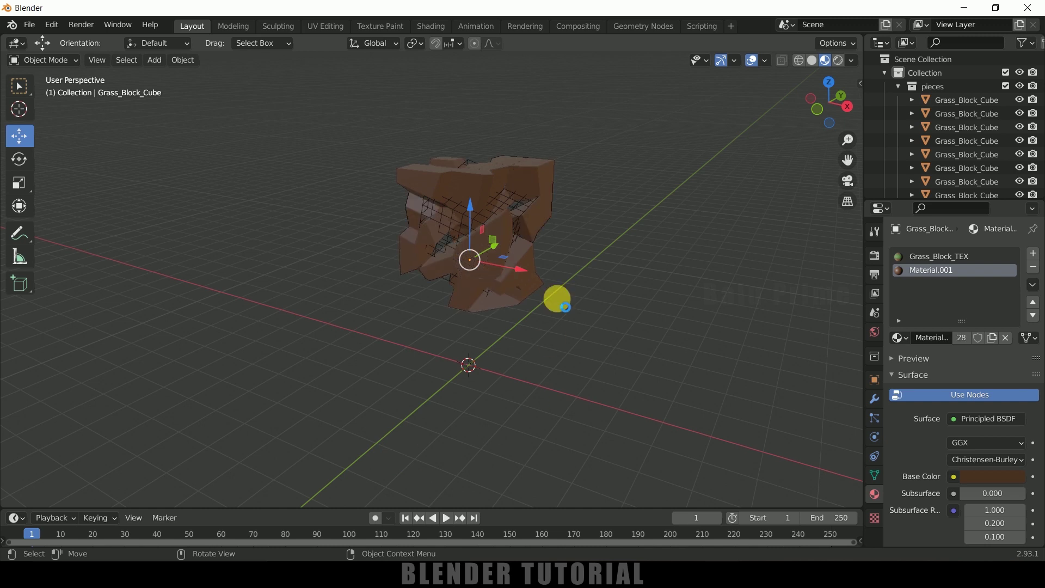
{"action": "key", "text": "ctrl+z"}
{"action": "key", "text": "ctrl+z"}
{"action": "key", "text": "ctrl+z"}
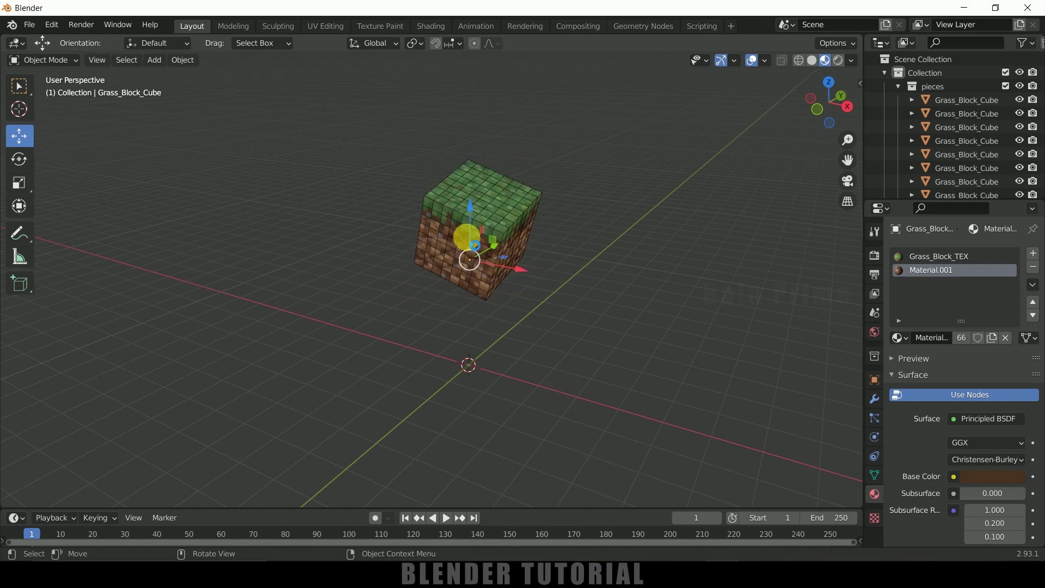
{"action": "key", "text": "a"}
{"action": "middle_click_drag", "start_coordinate": [575, 277], "coordinate": [570, 275]}
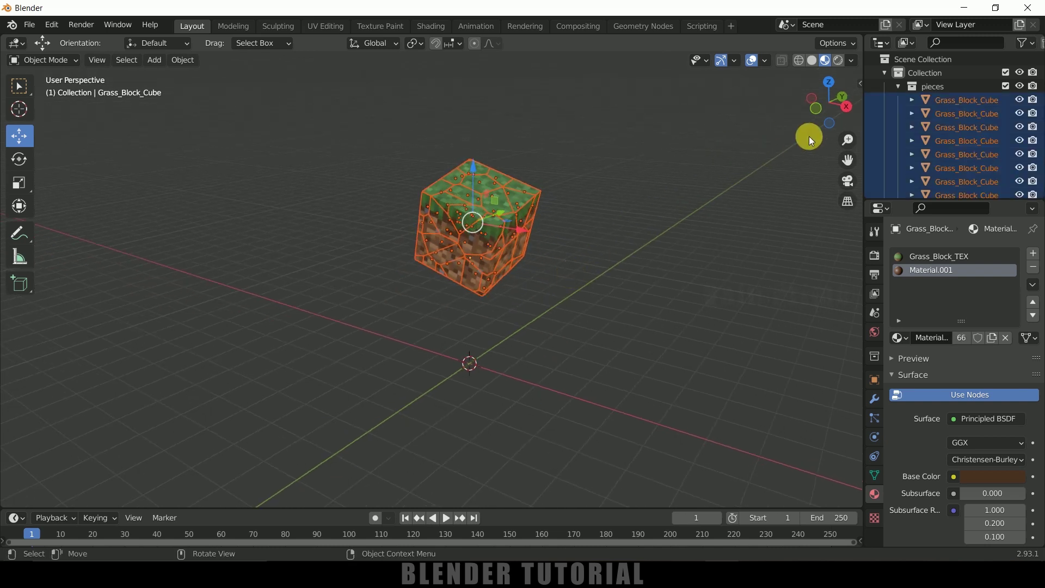
Step: Hide the original Grass_Block_Cube in the Outliner and make the pieces collection active
{"action": "left_click", "coordinate": [897, 87]}
{"action": "left_click", "coordinate": [945, 89]}
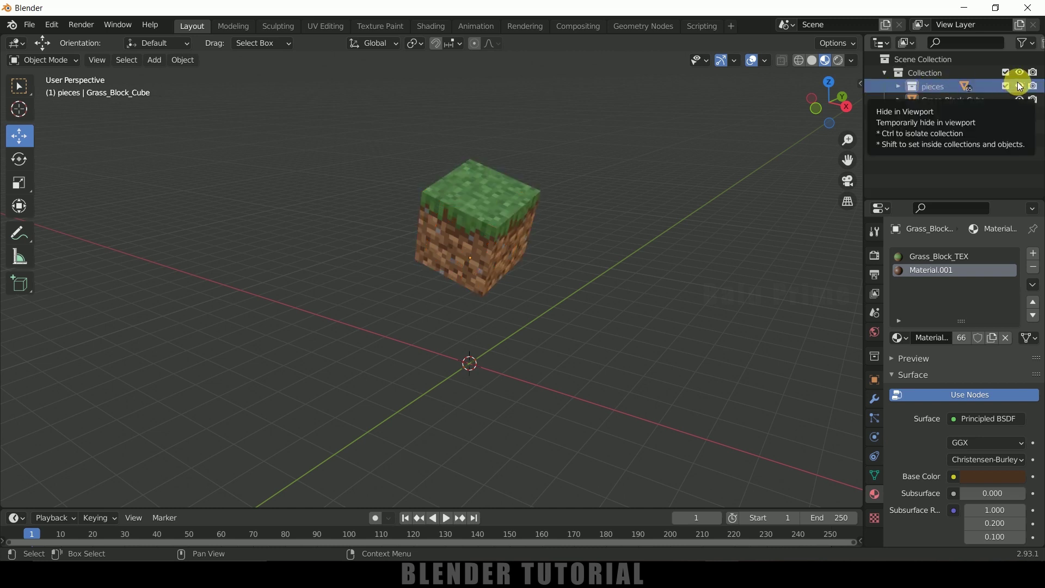
{"action": "left_click", "coordinate": [1020, 86]}
{"action": "left_click", "coordinate": [1020, 86]}
{"action": "left_click", "coordinate": [950, 101]}
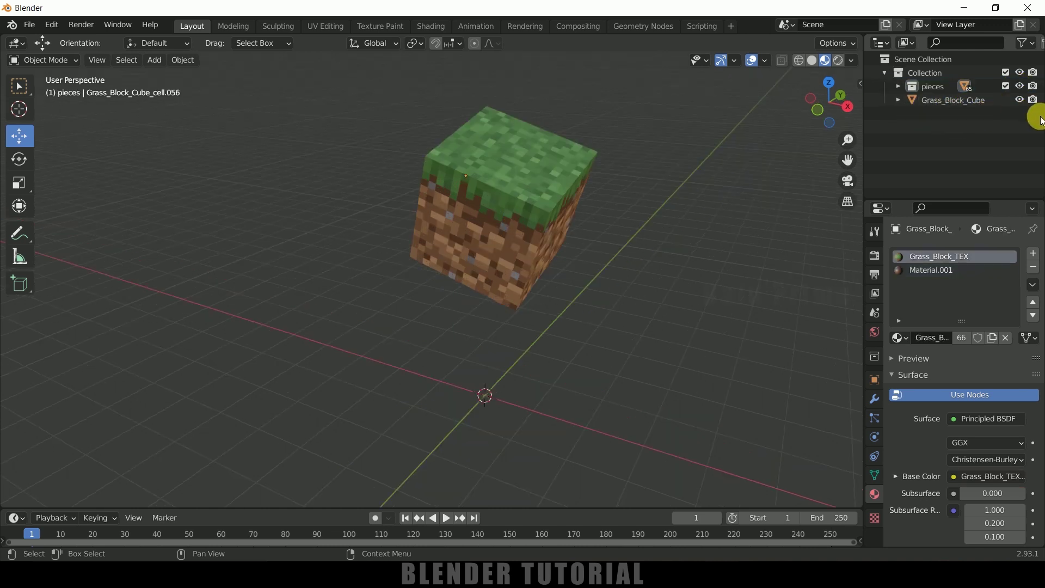
{"action": "left_click", "coordinate": [927, 101]}
{"action": "left_click", "coordinate": [1020, 101]}
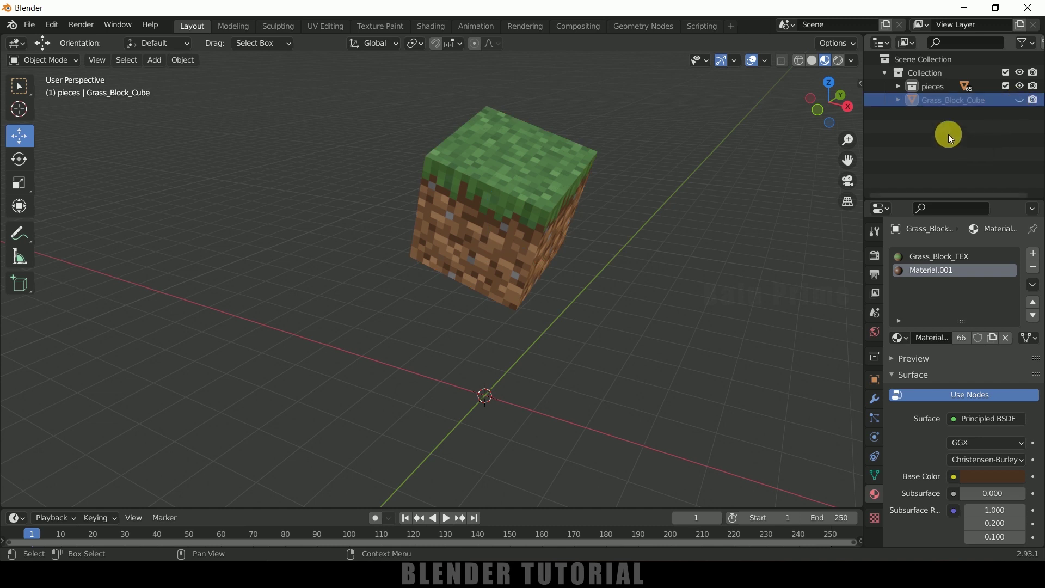
{"action": "left_click", "coordinate": [926, 91]}
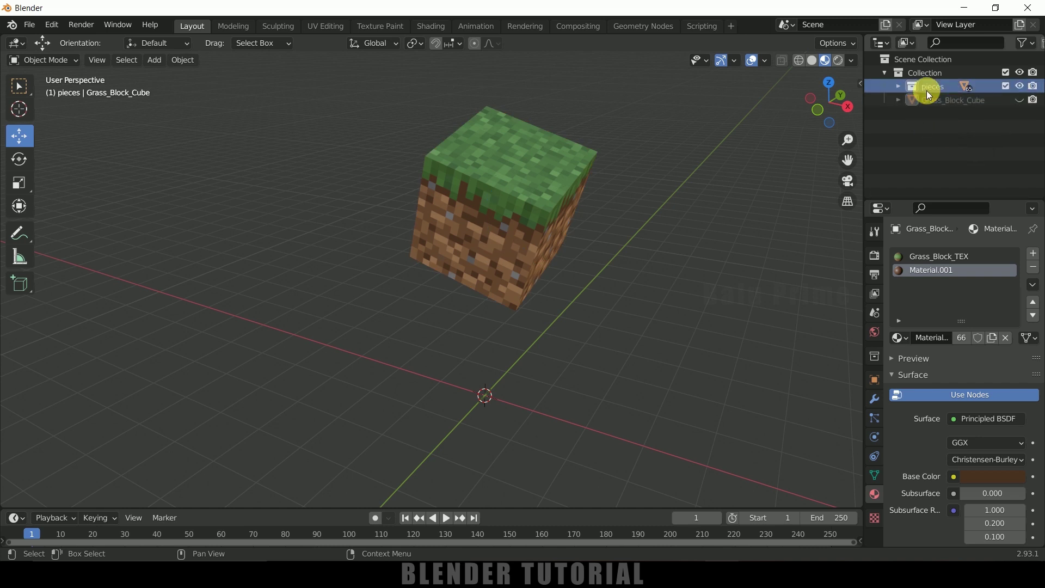
Step: In Solid shading, box-select all pieces and set the pivot to Individual Origins
{"action": "left_click", "coordinate": [811, 60]}
{"action": "middle_click_drag", "start_coordinate": [573, 237], "coordinate": [493, 177]}
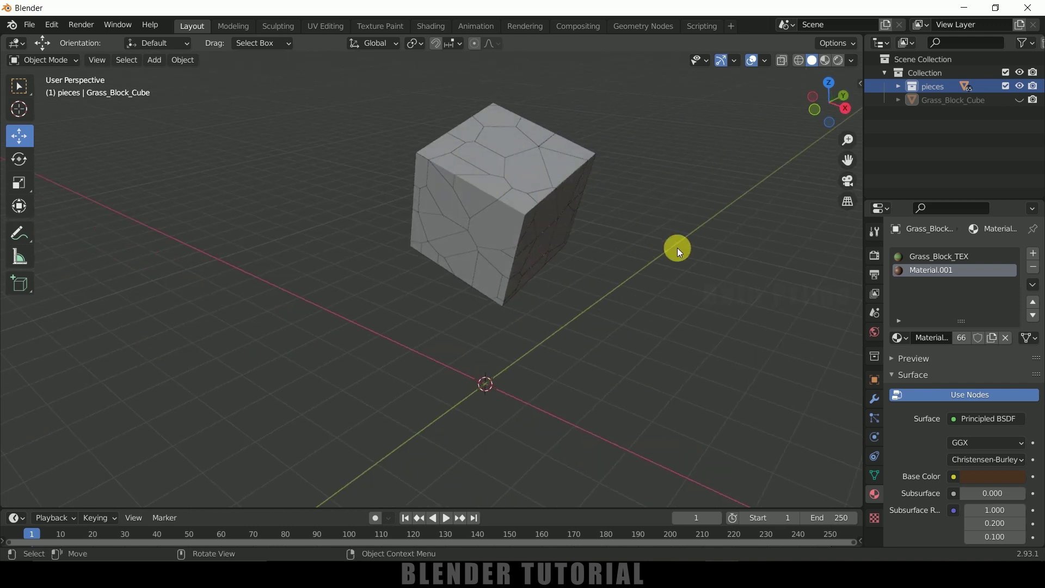
{"action": "middle_click_drag", "start_coordinate": [681, 239], "coordinate": [677, 250], "text": "shift"}
{"action": "left_click_drag", "start_coordinate": [311, 97], "coordinate": [631, 331]}
{"action": "mouse_move", "coordinate": [619, 321]}
{"action": "middle_mouse_down"}
{"action": "mouse_move", "coordinate": [720, 319]}
{"action": "mouse_move", "coordinate": [624, 312]}
{"action": "middle_mouse_up"}
{"action": "left_click", "coordinate": [420, 43]}
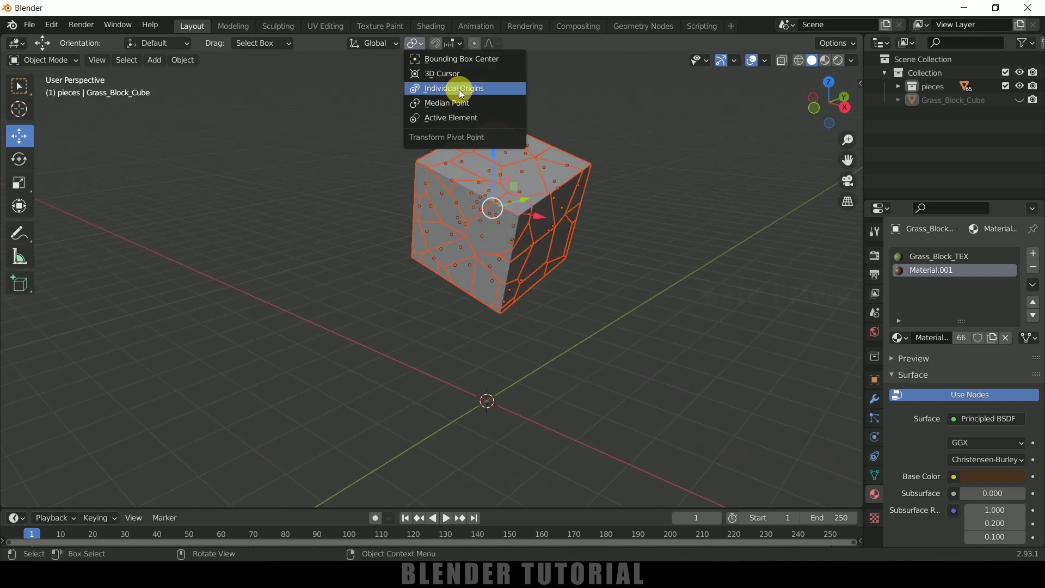
{"action": "left_click", "coordinate": [439, 88]}
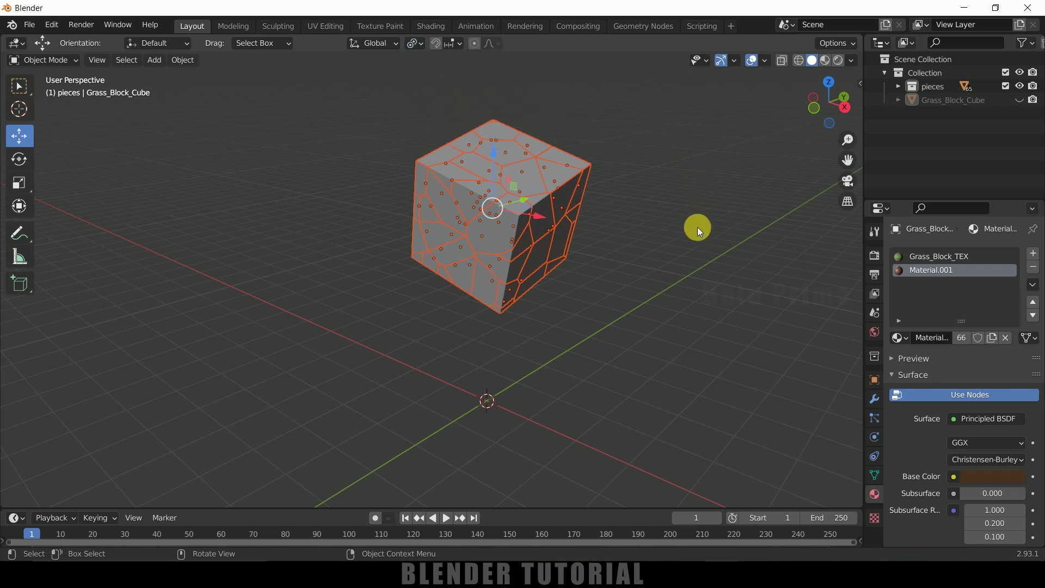
{"action": "scroll", "coordinate": [703, 196], "scroll_direction": "up", "scroll_amount": 1}
{"action": "left_click", "coordinate": [420, 44]}
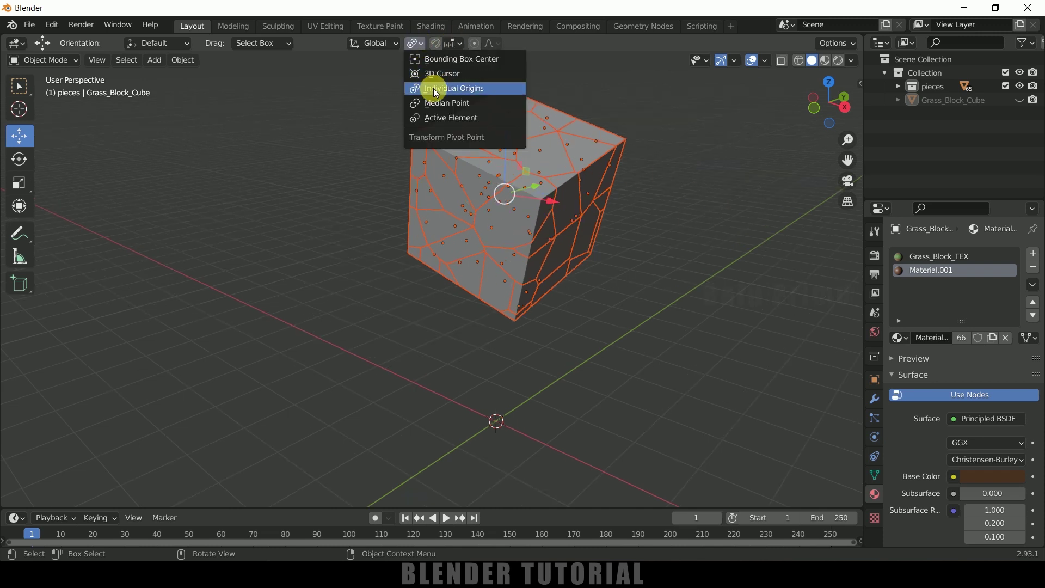
{"action": "left_click", "coordinate": [434, 87]}
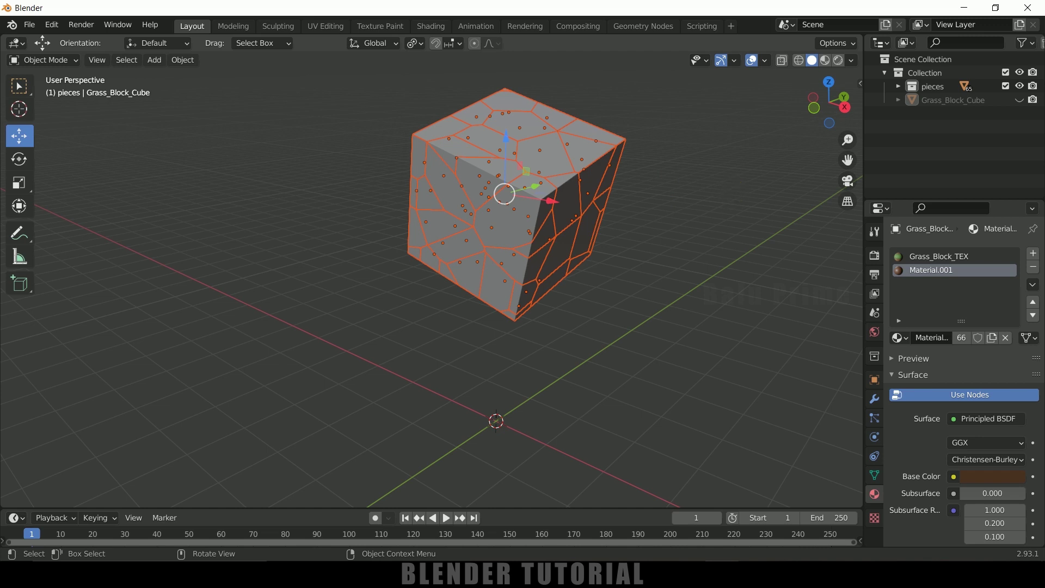
Step: Scale the pieces to about 0.95 and orbit to inspect the resulting gaps
{"action": "key", "text": "s"}
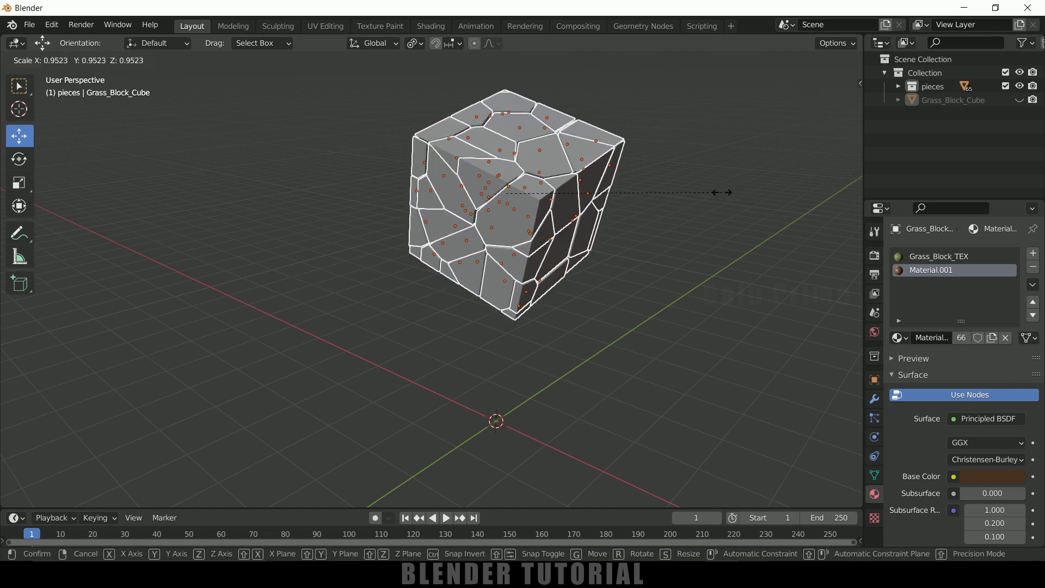
{"action": "left_click", "coordinate": [671, 257]}
{"action": "left_click", "coordinate": [694, 254]}
{"action": "middle_click_drag", "start_coordinate": [638, 240], "coordinate": [570, 215]}
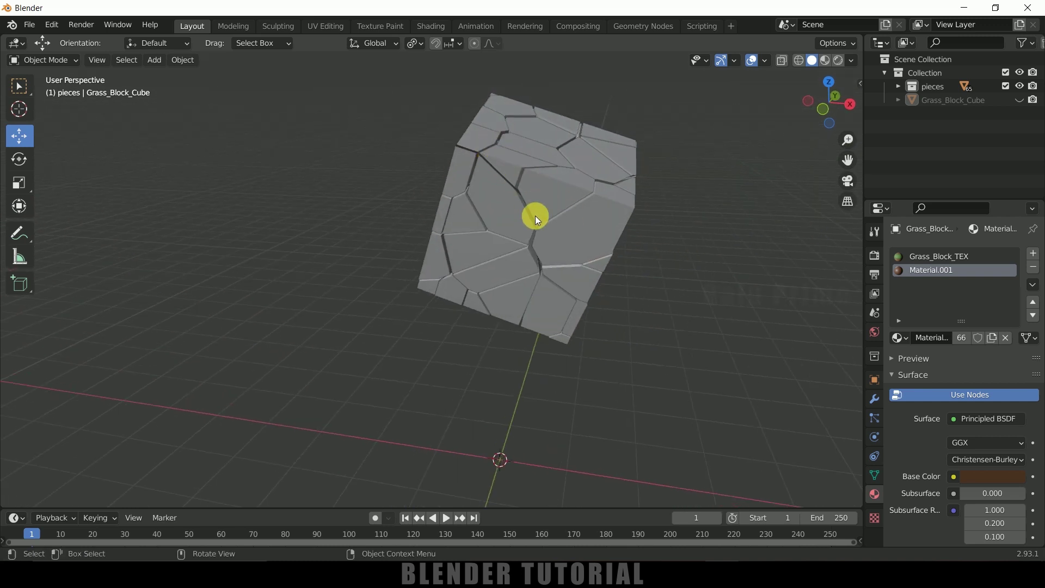
{"action": "middle_click_drag", "start_coordinate": [698, 303], "coordinate": [658, 304]}
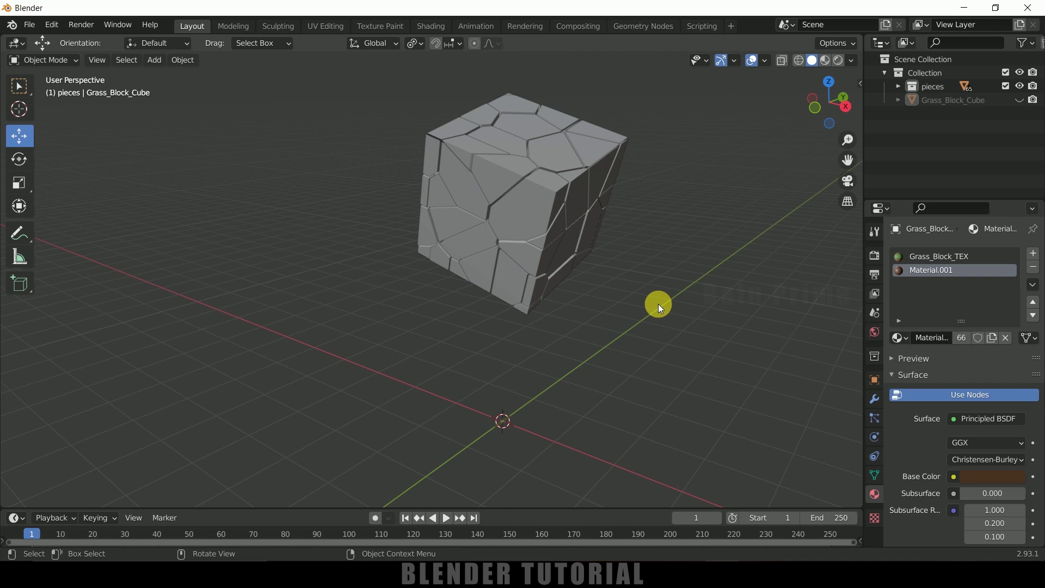
{"action": "scroll", "coordinate": [658, 303], "scroll_direction": "down", "scroll_amount": 1}
{"action": "left_click", "coordinate": [573, 213]}
Step: Give piece cell.060 an Active rigid body (1 kg, Convex Hull) and test its fall
{"action": "left_click", "coordinate": [479, 194]}
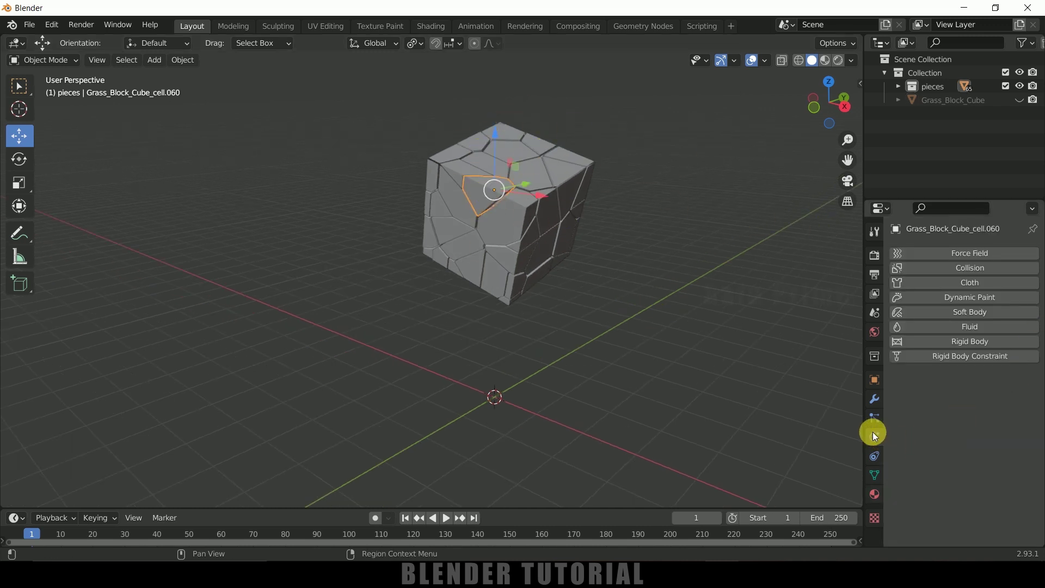
{"action": "left_click", "coordinate": [963, 343]}
{"action": "left_click", "coordinate": [960, 398]}
{"action": "left_click", "coordinate": [981, 413]}
{"action": "left_click", "coordinate": [446, 518]}
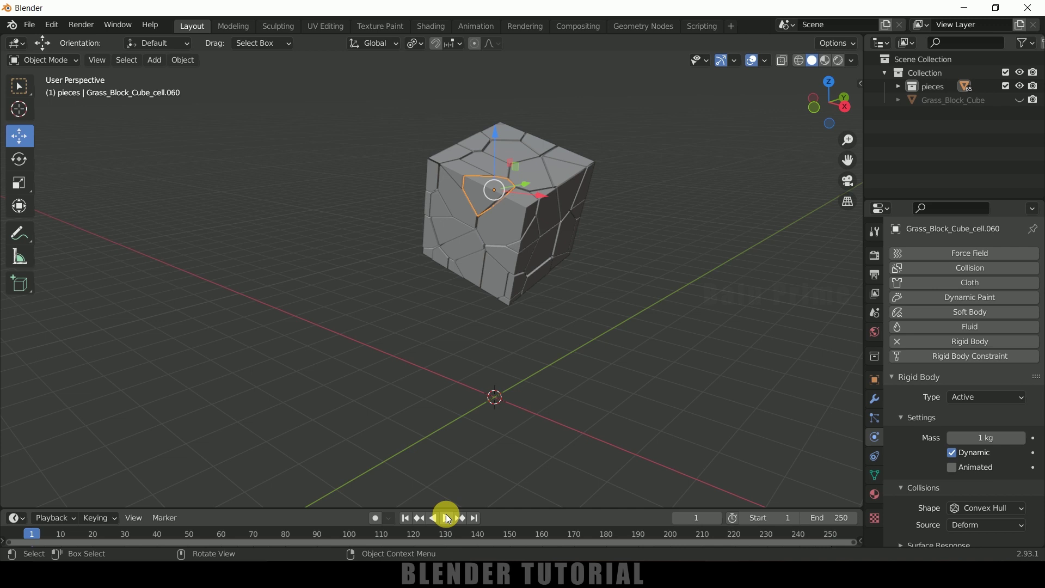
{"action": "left_click", "coordinate": [406, 517]}
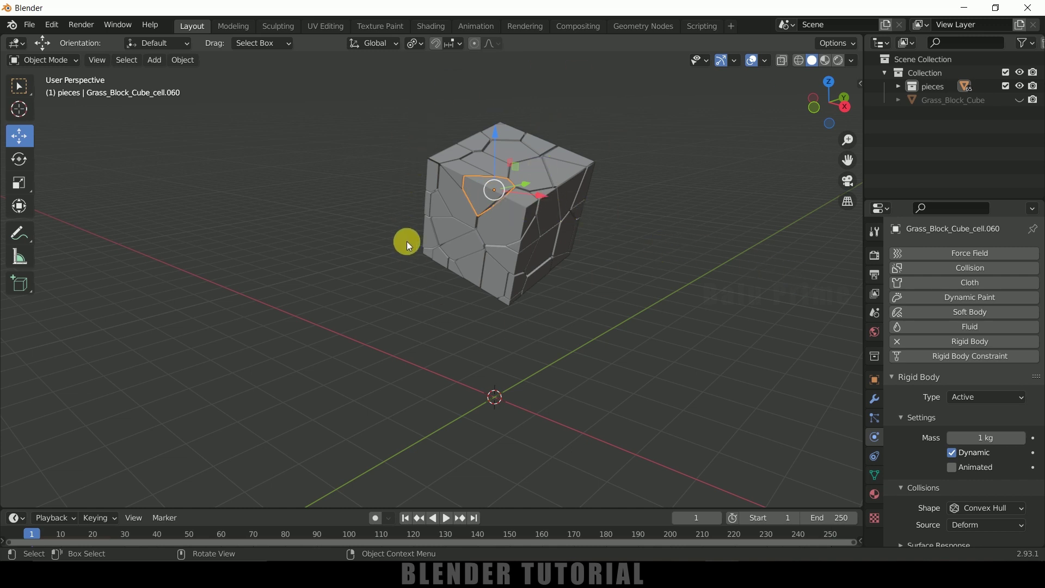
Step: Box-select all fractured pieces with cell.060 as the active piece
{"action": "left_click", "coordinate": [646, 250]}
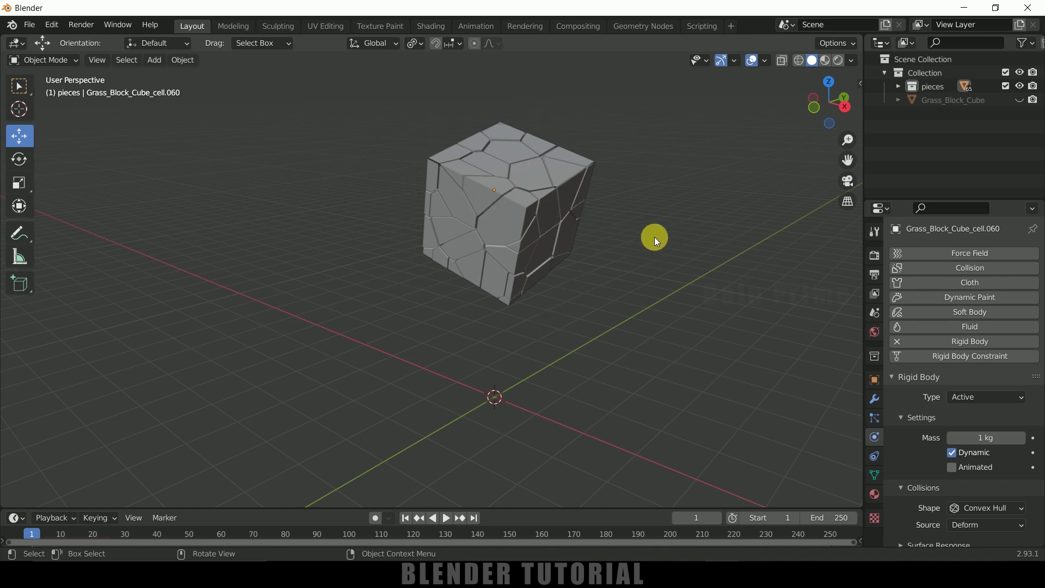
{"action": "left_click", "coordinate": [484, 190]}
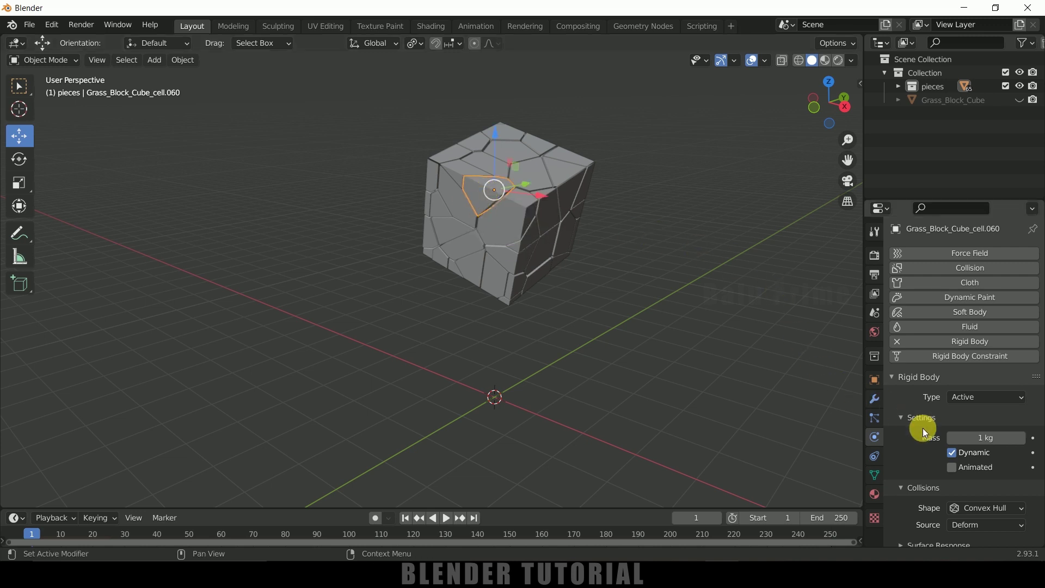
{"action": "key", "text": "h"}
{"action": "left_click", "coordinate": [484, 195]}
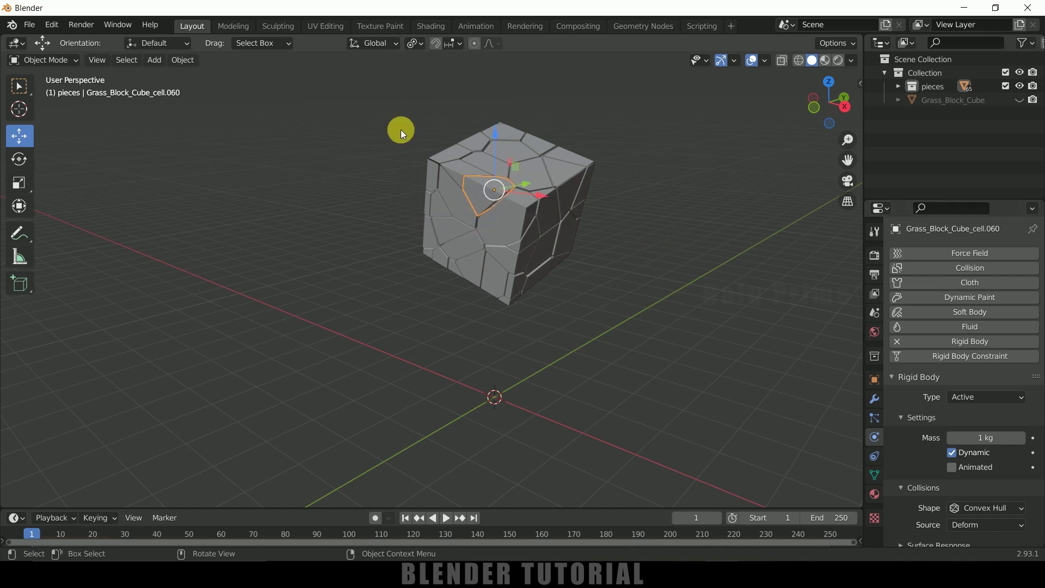
{"action": "key", "text": "b"}
{"action": "left_click_drag", "start_coordinate": [376, 93], "coordinate": [618, 318]}
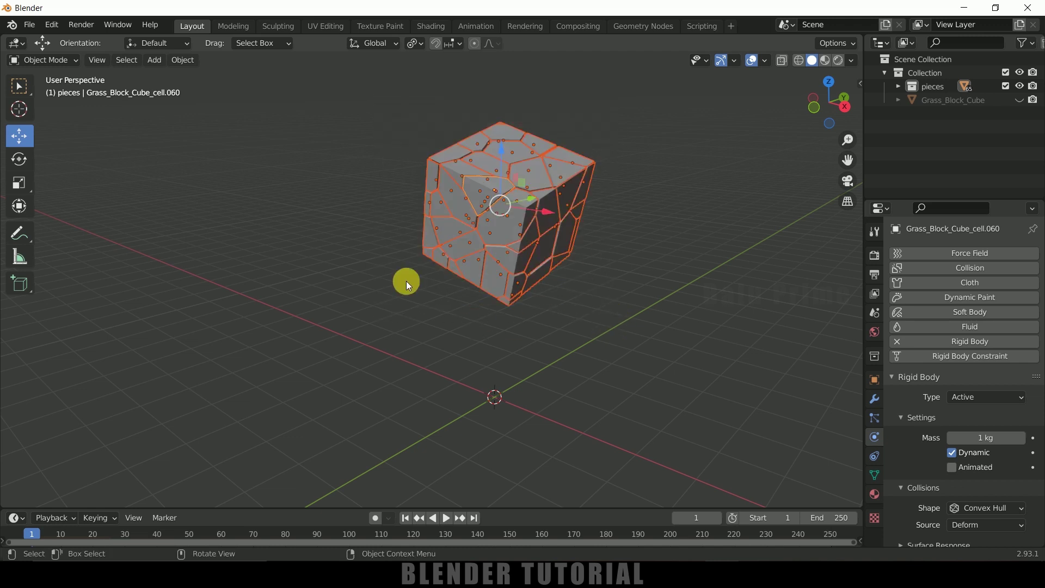
Step: Copy the active piece's rigid body settings to all selected pieces
{"action": "left_click", "coordinate": [184, 65]}
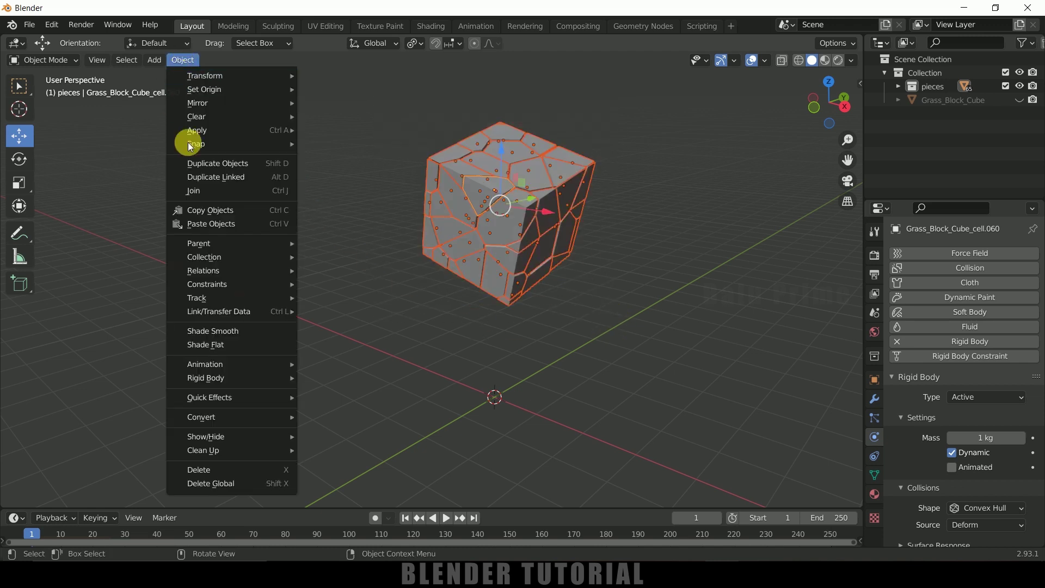
{"action": "mouse_move", "coordinate": [233, 377]}
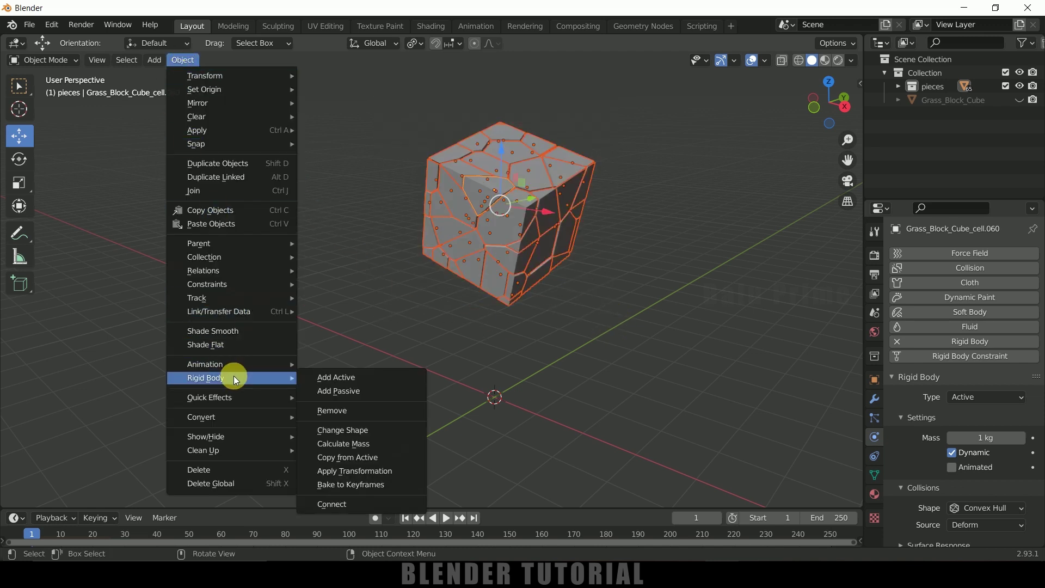
{"action": "left_click", "coordinate": [351, 459]}
Step: Verify several pieces' rigid bodies, play the fall, and rewind to frame 1
{"action": "left_click", "coordinate": [543, 411]}
{"action": "left_click", "coordinate": [518, 248]}
{"action": "left_click", "coordinate": [560, 182]}
{"action": "left_click", "coordinate": [482, 149]}
{"action": "left_click", "coordinate": [449, 214]}
{"action": "left_click", "coordinate": [480, 266]}
{"action": "left_click", "coordinate": [448, 518]}
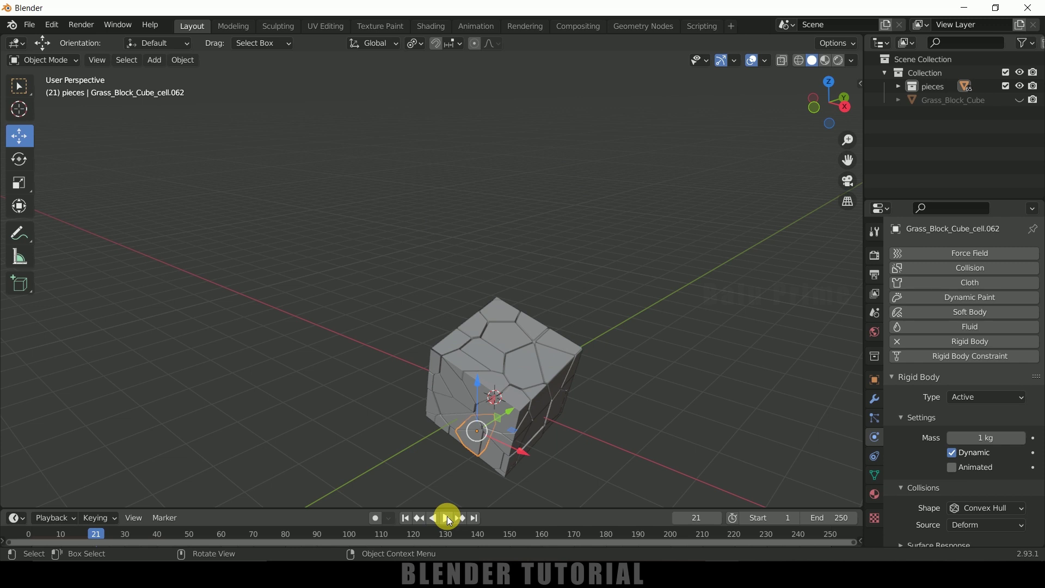
{"action": "left_click", "coordinate": [447, 517]}
{"action": "left_click", "coordinate": [406, 518]}
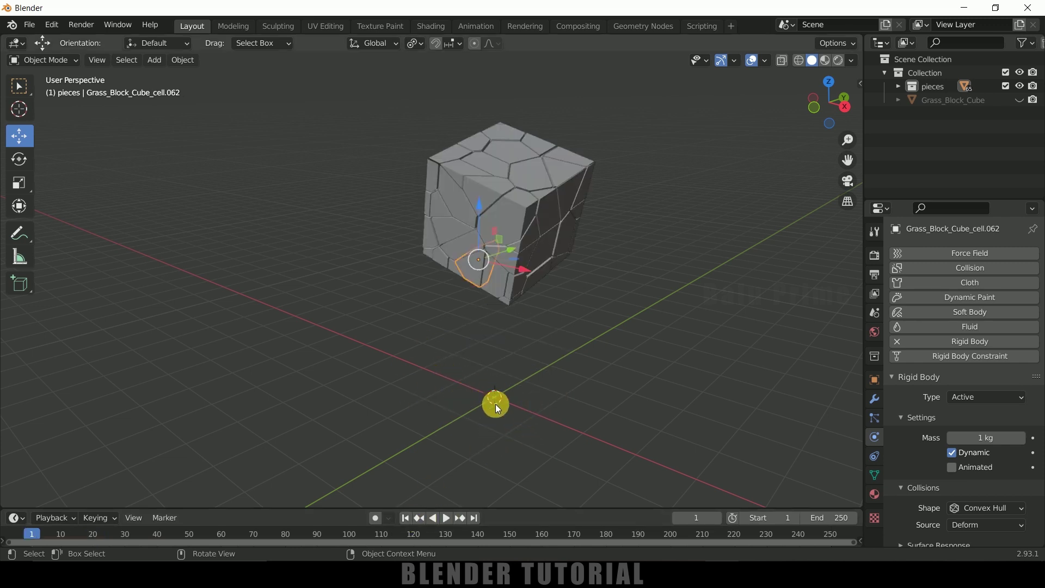
Step: Add a plane at the origin and scale it up to about 3.92 as a floor
{"action": "left_click", "coordinate": [155, 60]}
{"action": "mouse_move", "coordinate": [168, 72]}
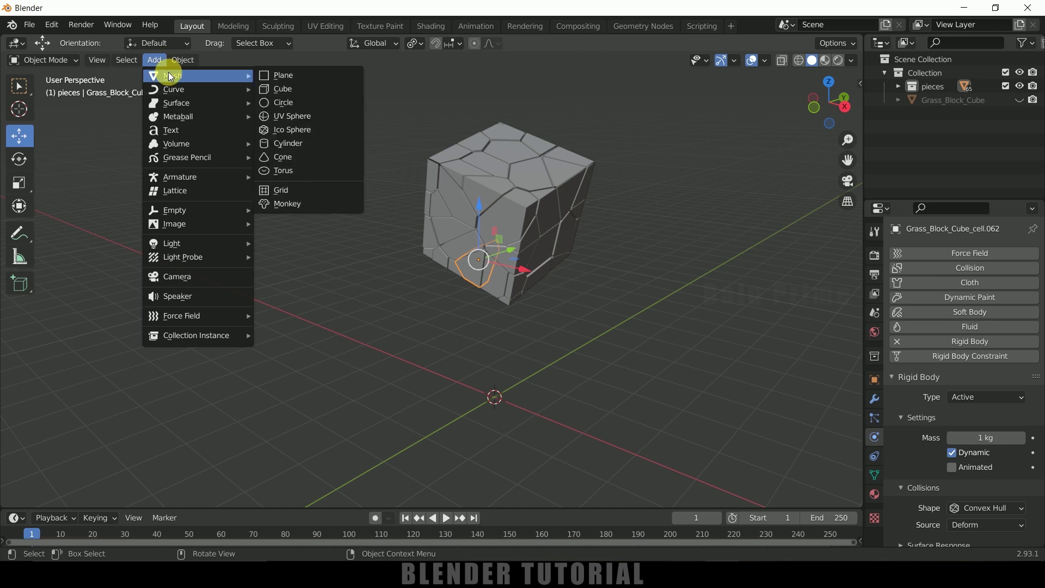
{"action": "left_click", "coordinate": [294, 78]}
{"action": "key", "text": "s"}
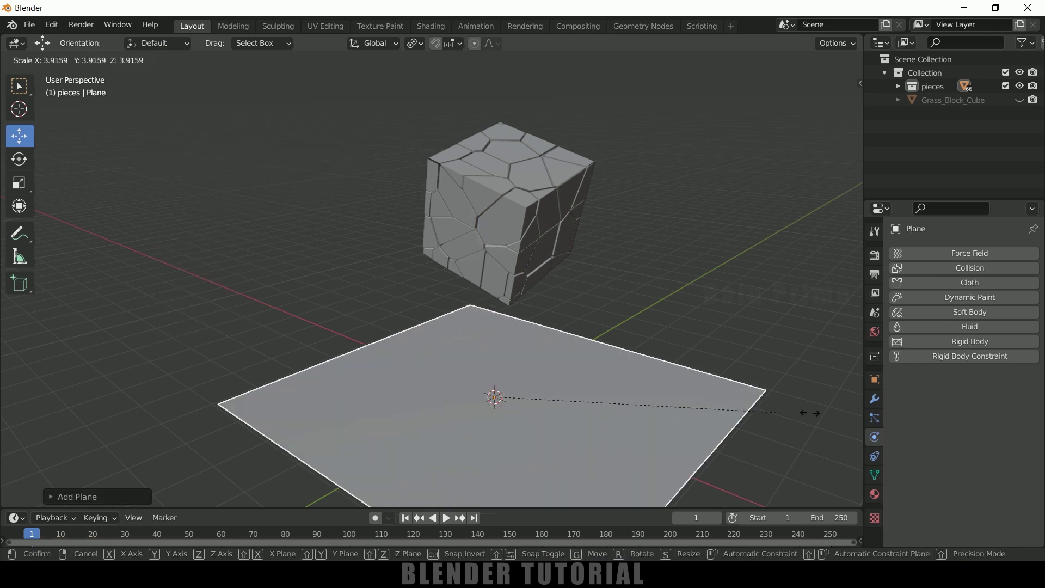
{"action": "left_click", "coordinate": [332, 420]}
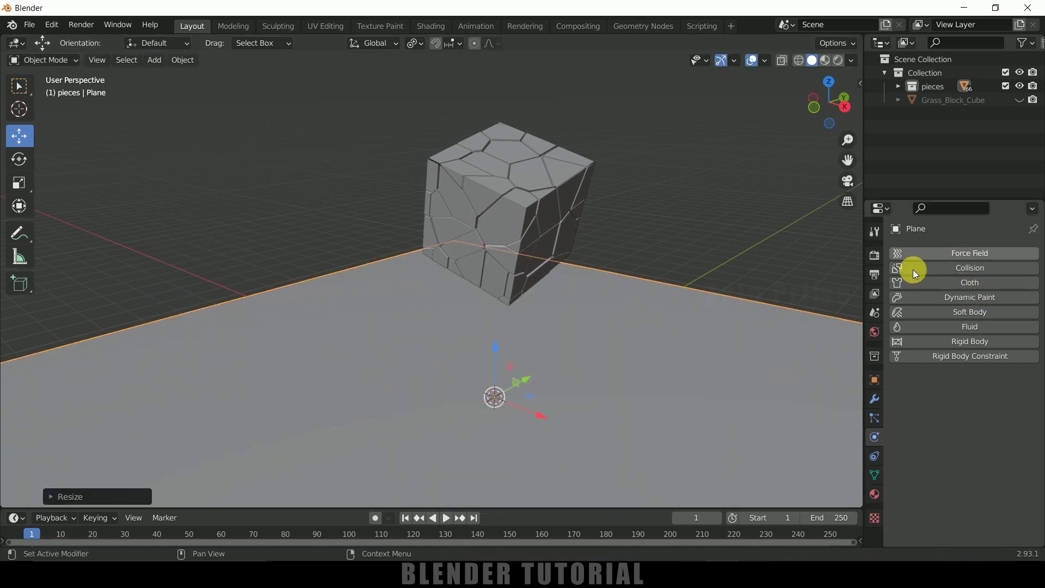
Step: Give the plane a Passive rigid body, then test-play the simulation and rewind to frame 1
{"action": "left_click", "coordinate": [929, 342]}
{"action": "left_click", "coordinate": [980, 399]}
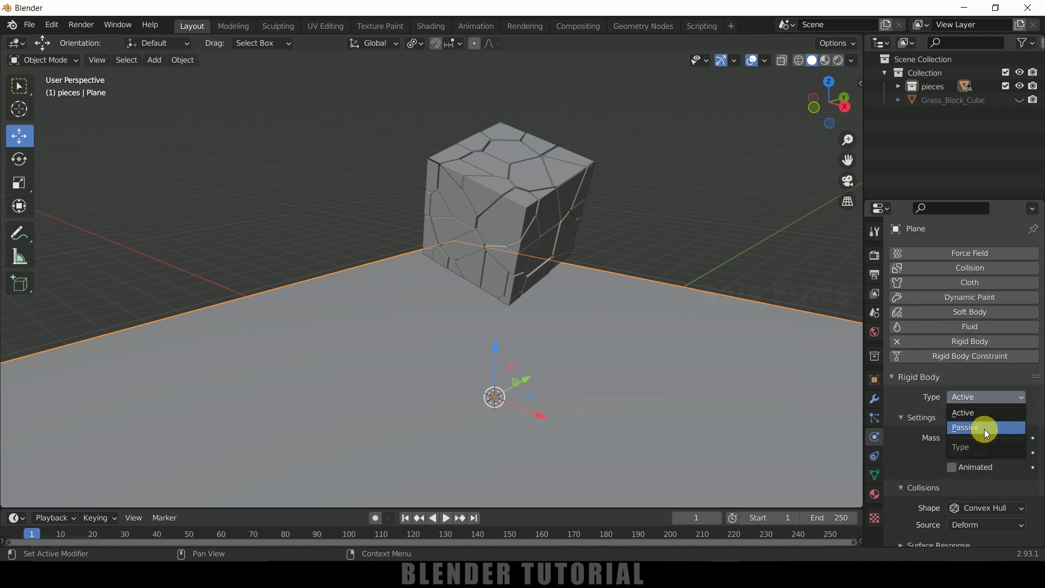
{"action": "left_click", "coordinate": [984, 428]}
{"action": "middle_click_drag", "start_coordinate": [722, 250], "coordinate": [616, 361]}
{"action": "left_click", "coordinate": [447, 518]}
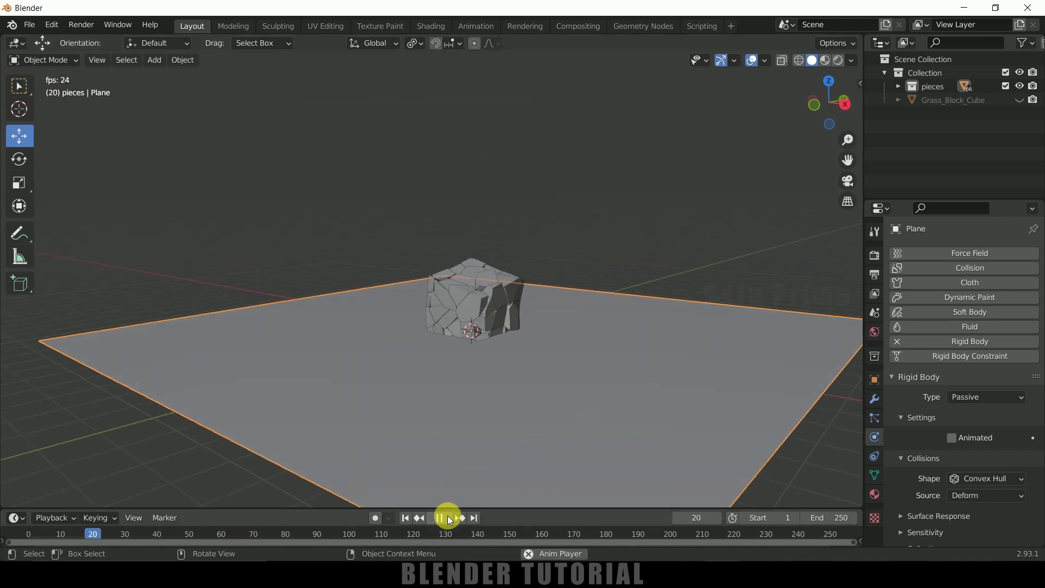
{"action": "left_click", "coordinate": [448, 518]}
{"action": "left_click", "coordinate": [405, 518]}
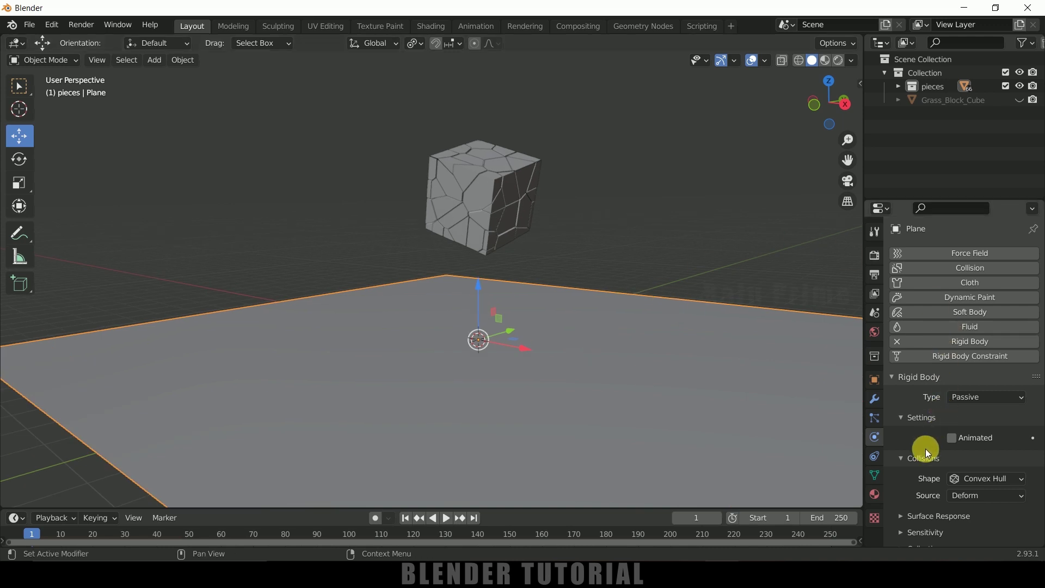
Step: Box-select the fractured pieces and assign them to the first rigid body collision collection
{"action": "scroll", "coordinate": [926, 449], "scroll_direction": "down", "scroll_amount": 1}
{"action": "left_click_drag", "start_coordinate": [357, 105], "coordinate": [601, 257]}
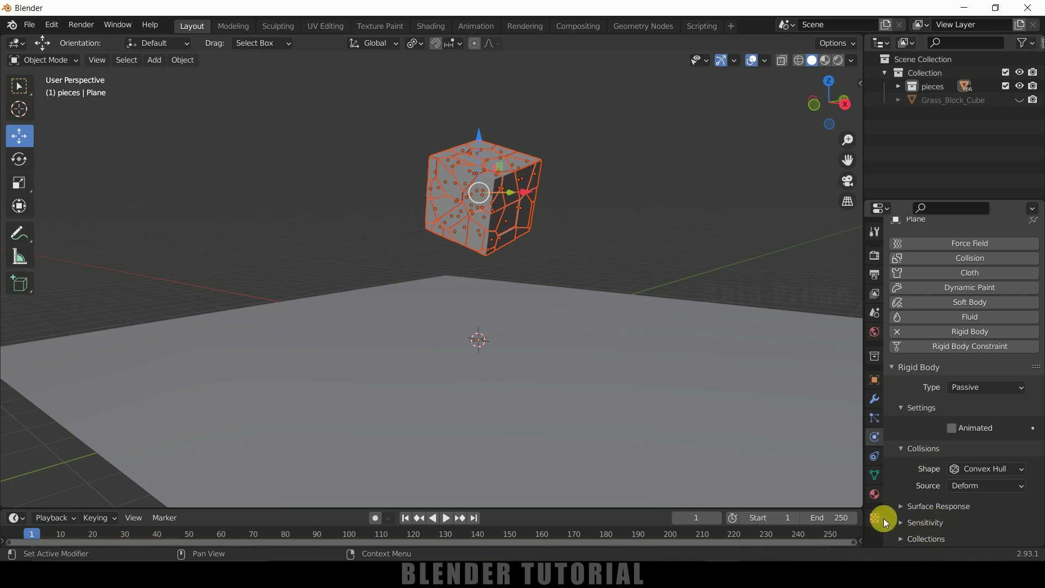
{"action": "left_click", "coordinate": [899, 538]}
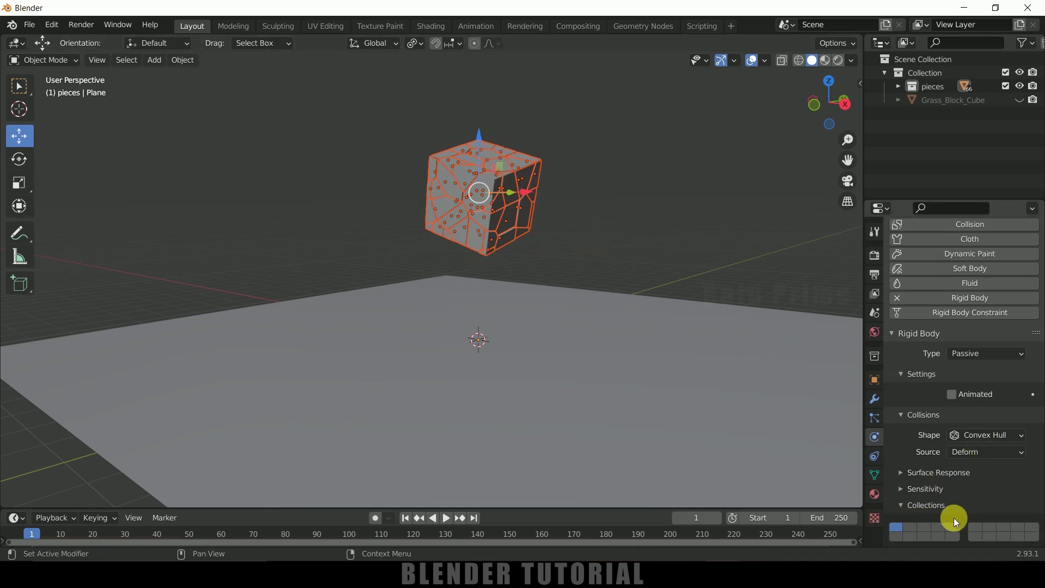
{"action": "left_click", "coordinate": [896, 527]}
Step: Unhide Grass_Block_Cube, give it an Active rigid body, then test-play and rewind
{"action": "left_click", "coordinate": [940, 104]}
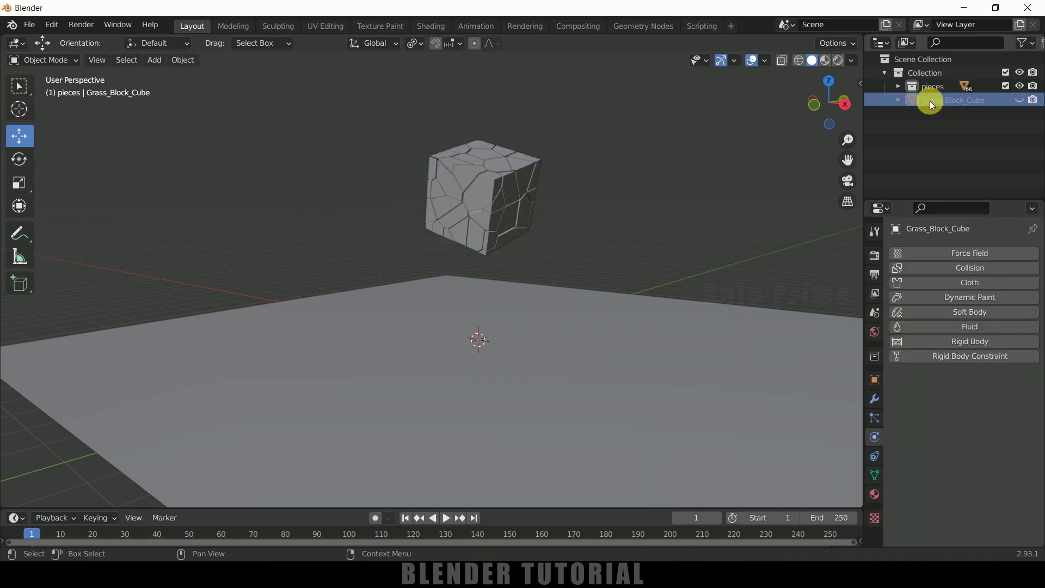
{"action": "left_click", "coordinate": [1019, 100]}
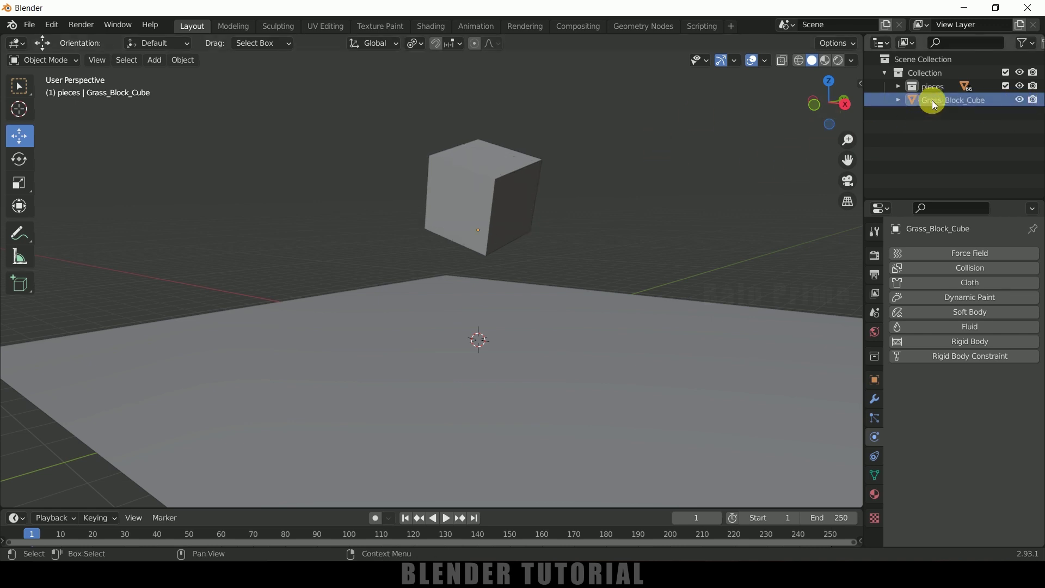
{"action": "left_click", "coordinate": [953, 103]}
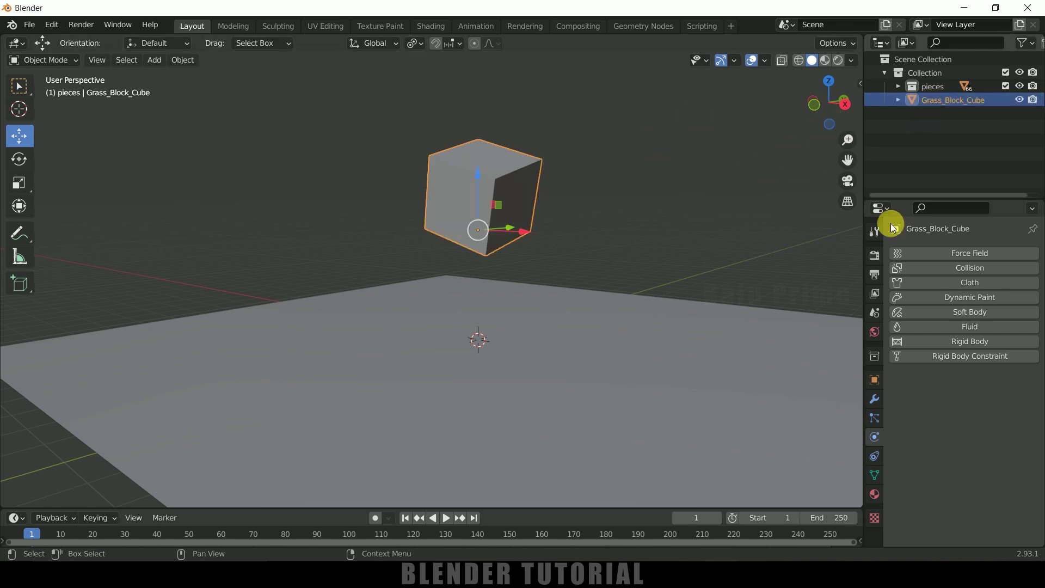
{"action": "left_click", "coordinate": [960, 343]}
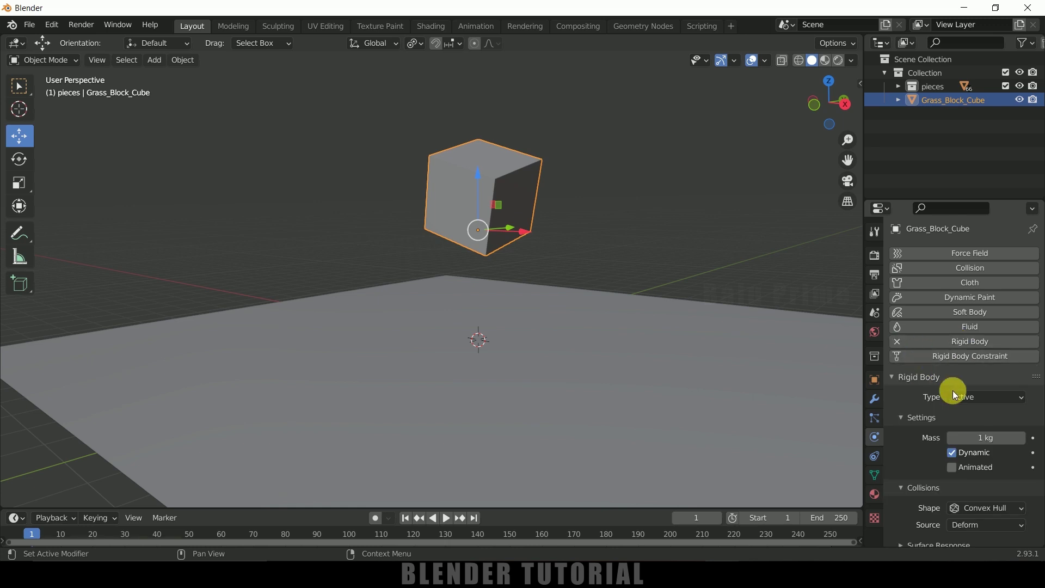
{"action": "left_click", "coordinate": [973, 397]}
{"action": "left_click", "coordinate": [978, 407]}
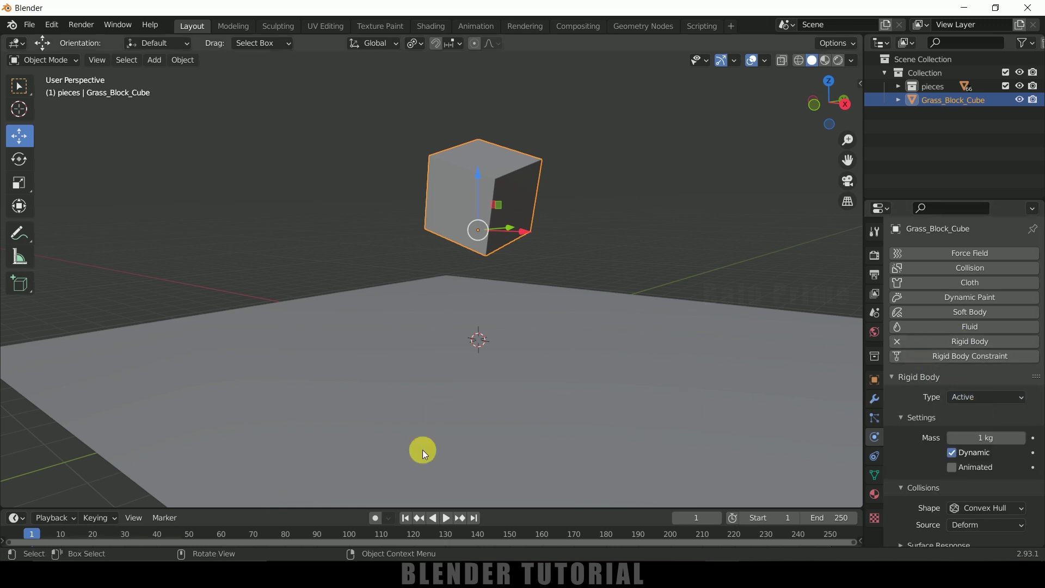
{"action": "left_click", "coordinate": [446, 518]}
{"action": "left_click", "coordinate": [442, 518]}
{"action": "left_click", "coordinate": [406, 520]}
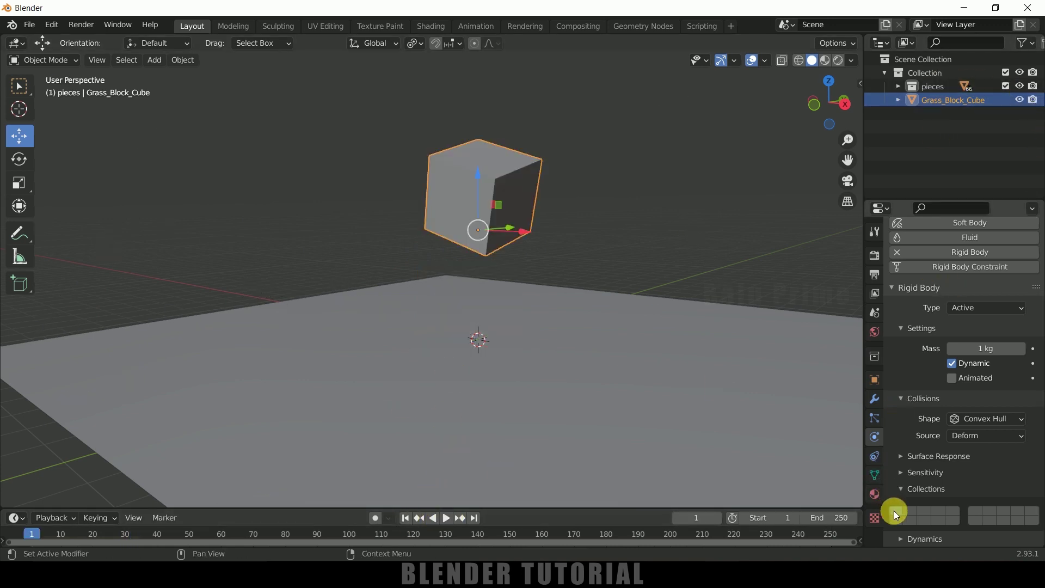
Step: Move Grass_Block_Cube into the second collision collection, then test-play and rewind to frame 1
{"action": "left_click", "coordinate": [920, 128]}
{"action": "left_click", "coordinate": [932, 100]}
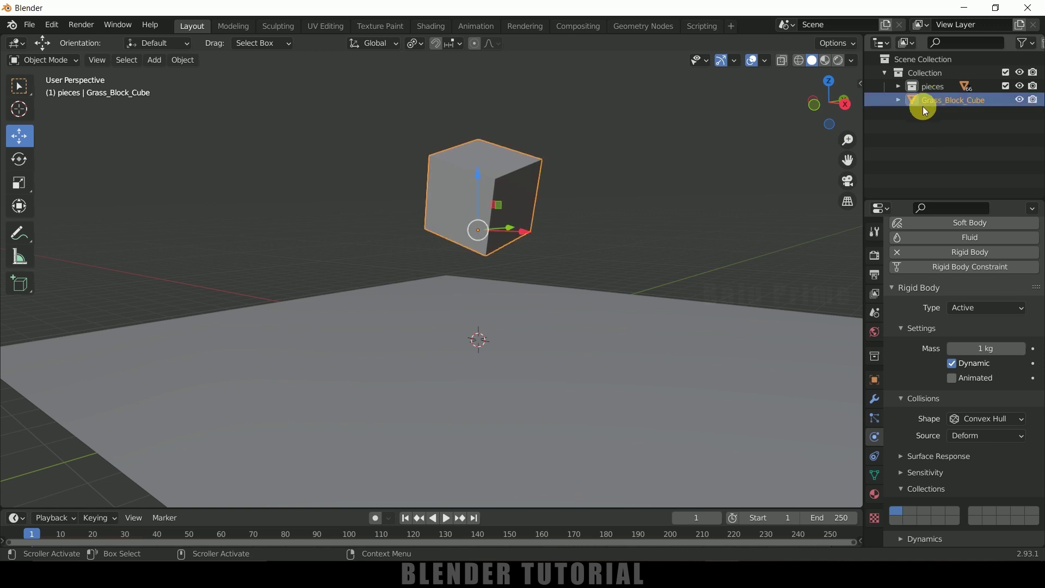
{"action": "left_click", "coordinate": [909, 510]}
{"action": "left_click", "coordinate": [443, 518]}
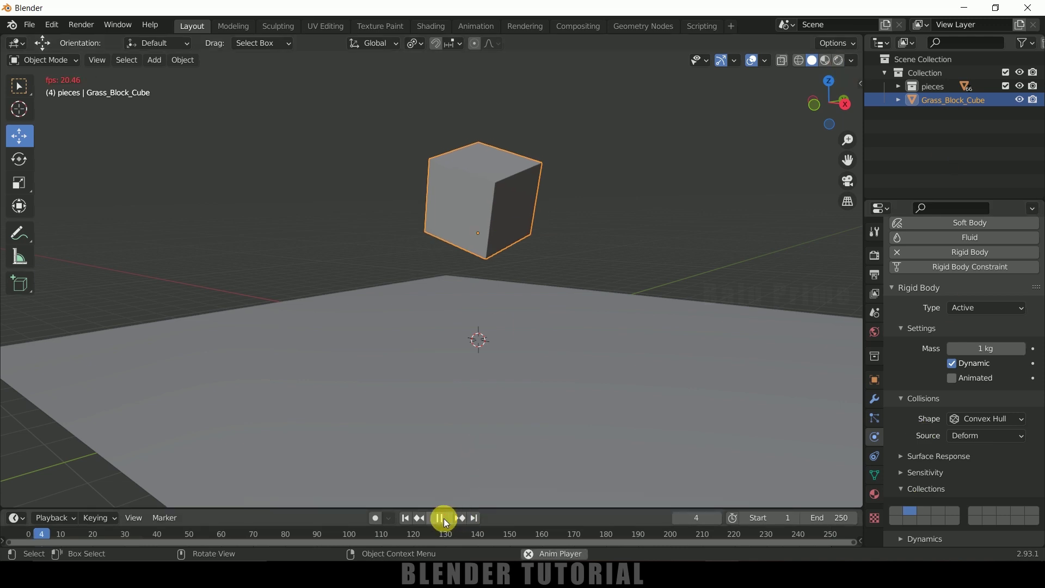
{"action": "left_click", "coordinate": [443, 518]}
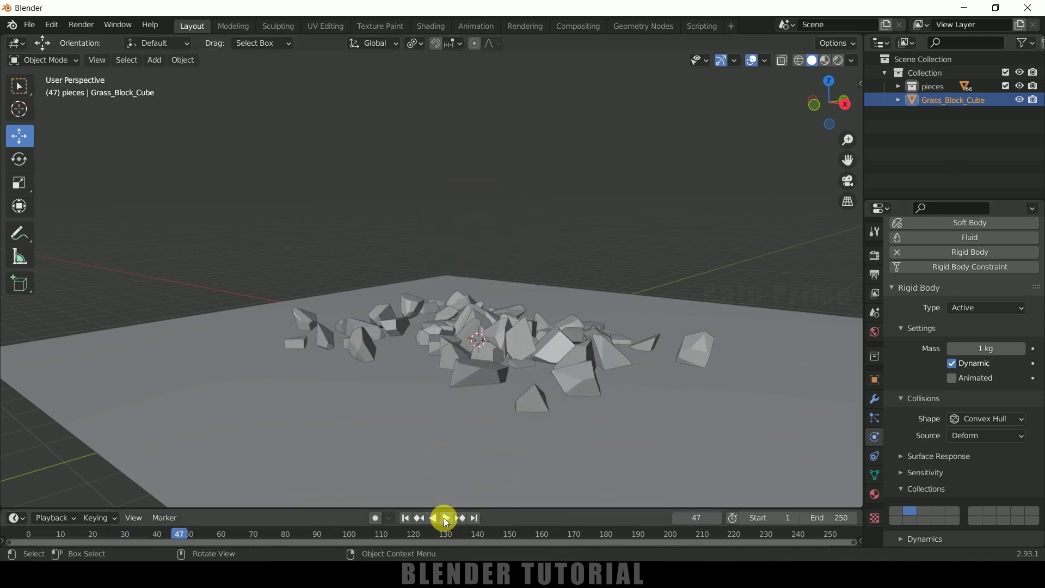
{"action": "left_click", "coordinate": [406, 519]}
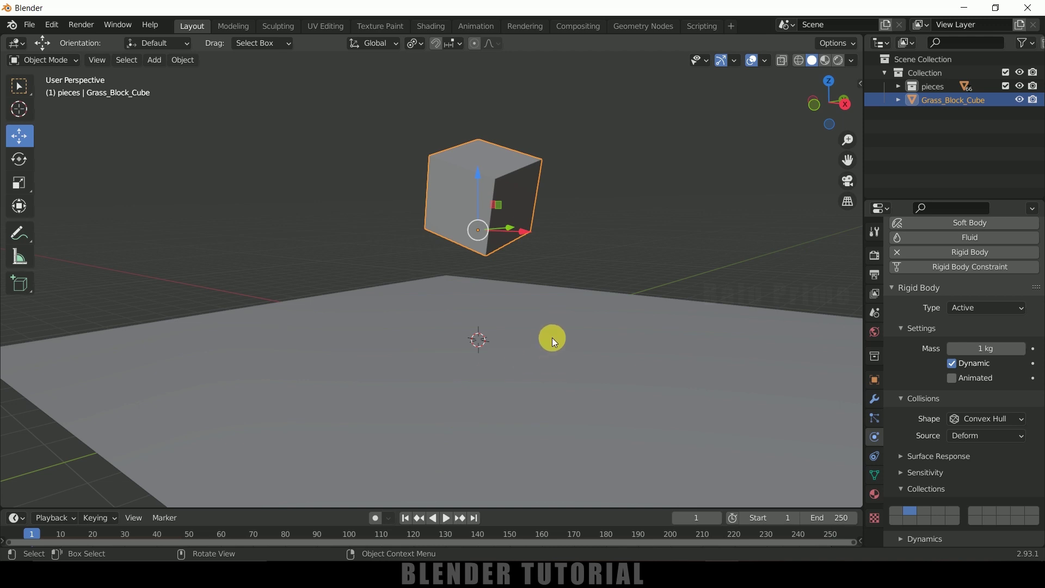
Step: Play the simulation in Right view, then orbit and select the ground plane
{"action": "key", "text": "KP_3"}
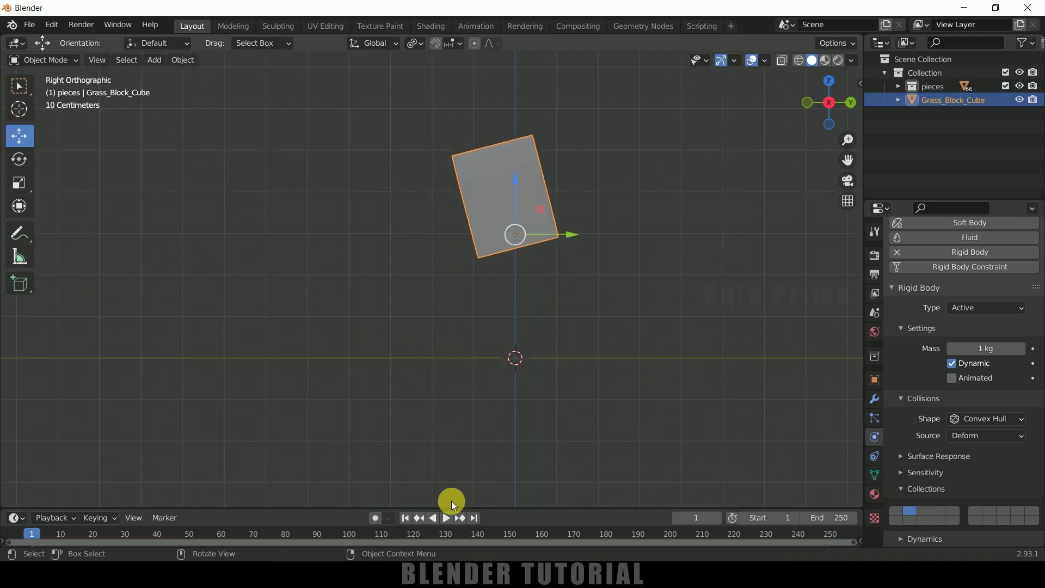
{"action": "left_click", "coordinate": [446, 518]}
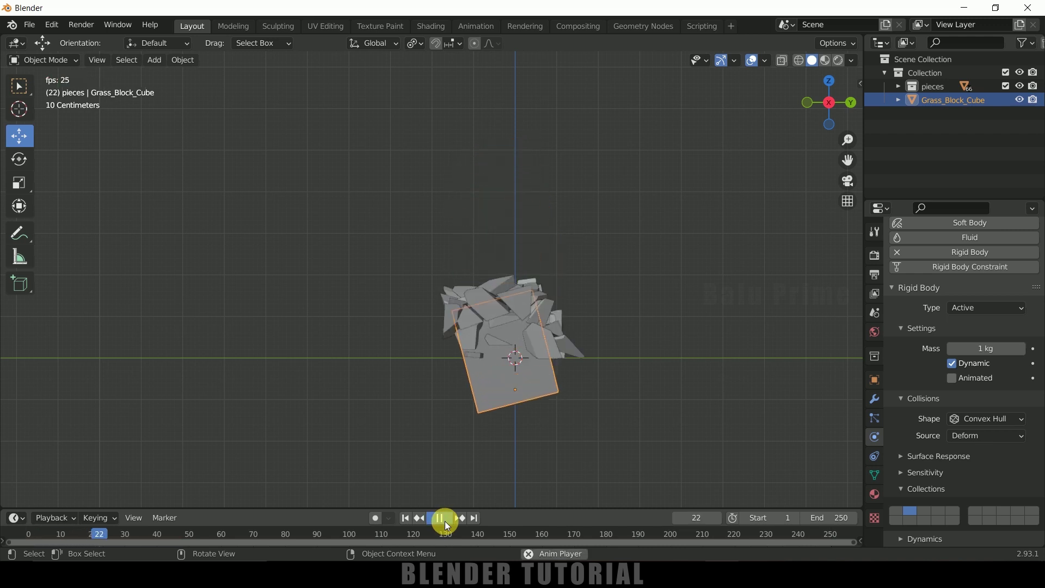
{"action": "left_click", "coordinate": [446, 520]}
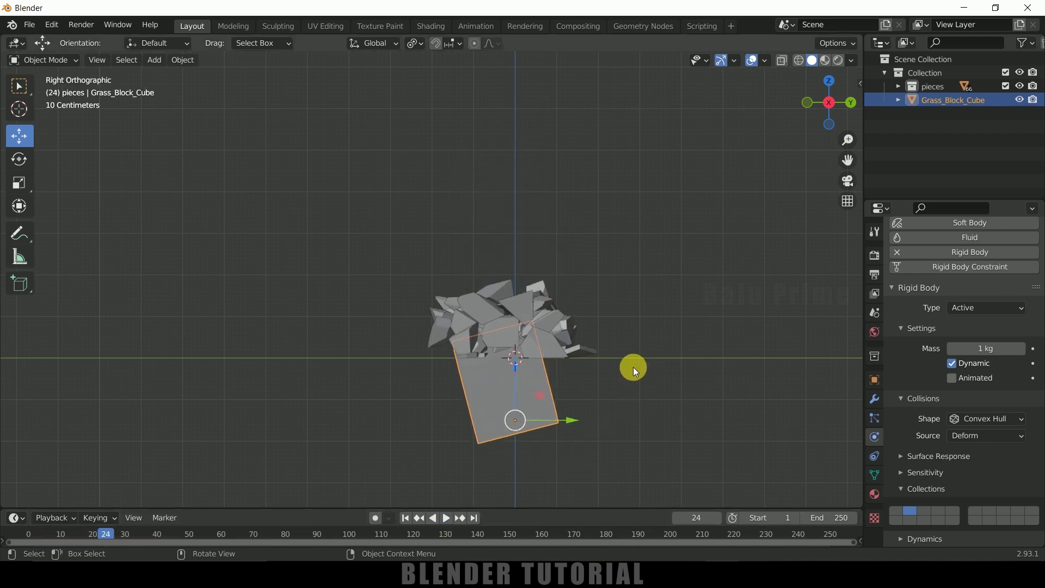
{"action": "middle_click_drag", "start_coordinate": [632, 366], "coordinate": [652, 347]}
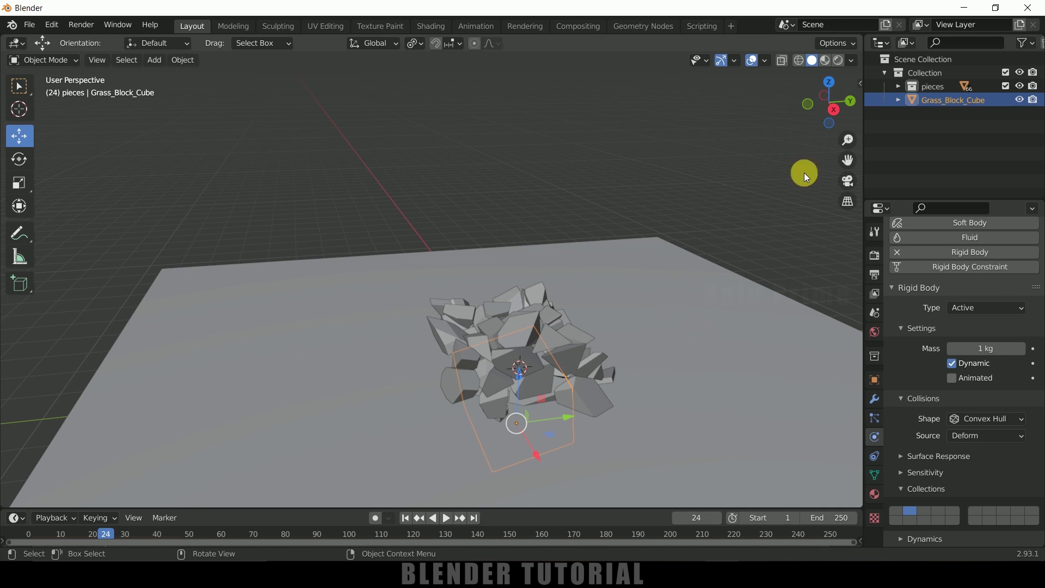
{"action": "left_click", "coordinate": [662, 250]}
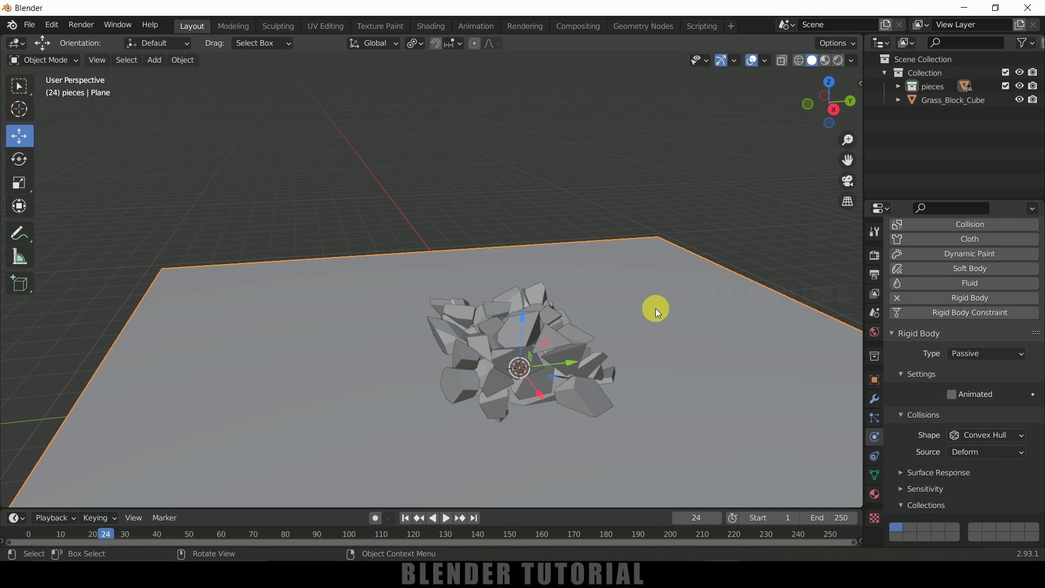
Step: Add the ground plane to the second collision collection, replay the fall, and return to frame 1
{"action": "left_click", "coordinate": [910, 527], "text": "shift"}
{"action": "left_click", "coordinate": [405, 518]}
{"action": "left_click", "coordinate": [443, 519]}
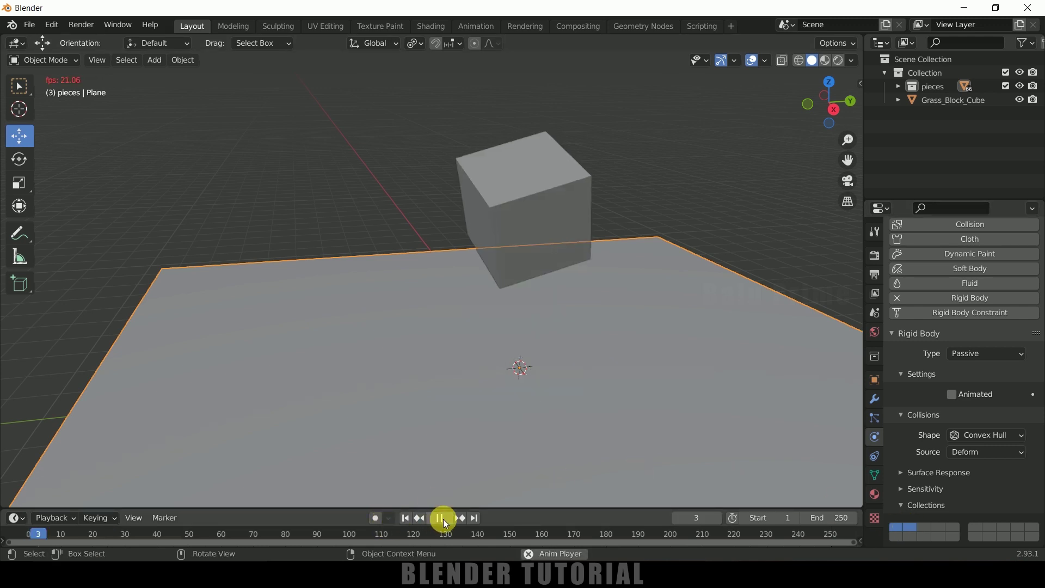
{"action": "left_click", "coordinate": [443, 518]}
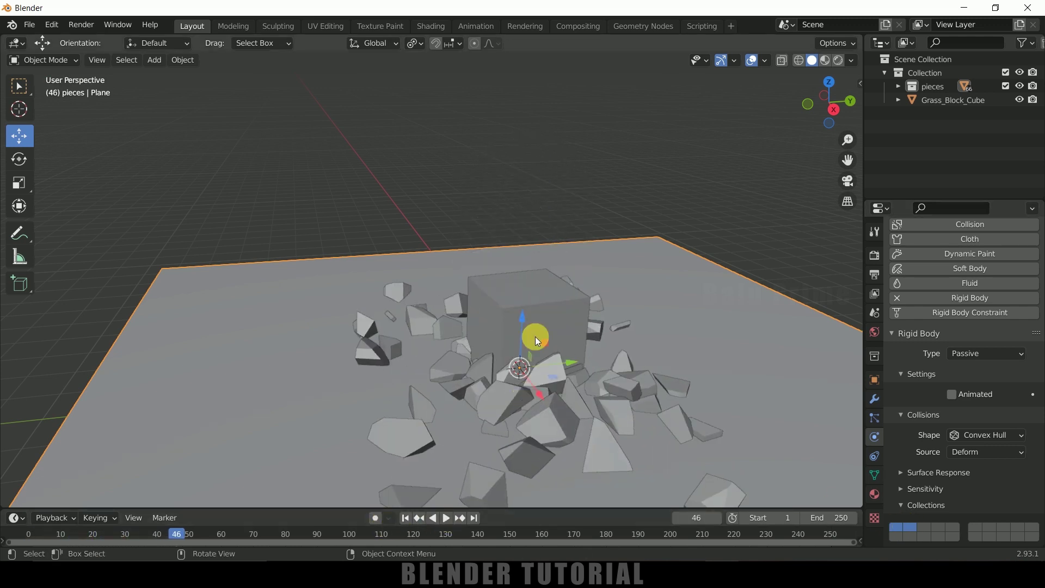
{"action": "left_click", "coordinate": [405, 519]}
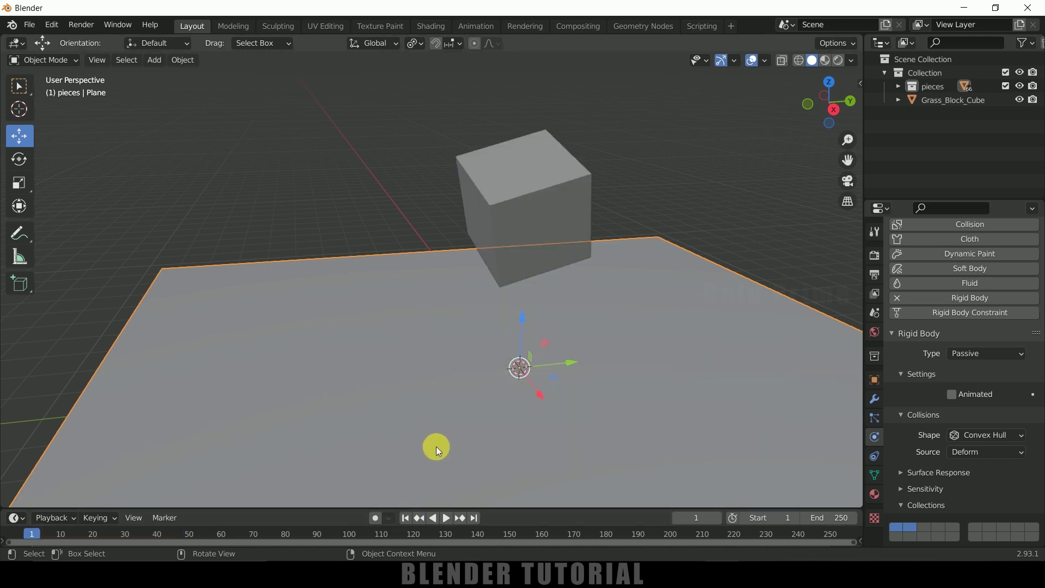
Step: In Right Orthographic view, play and pause, then step back to impact frame 18
{"action": "key", "text": "KP_3"}
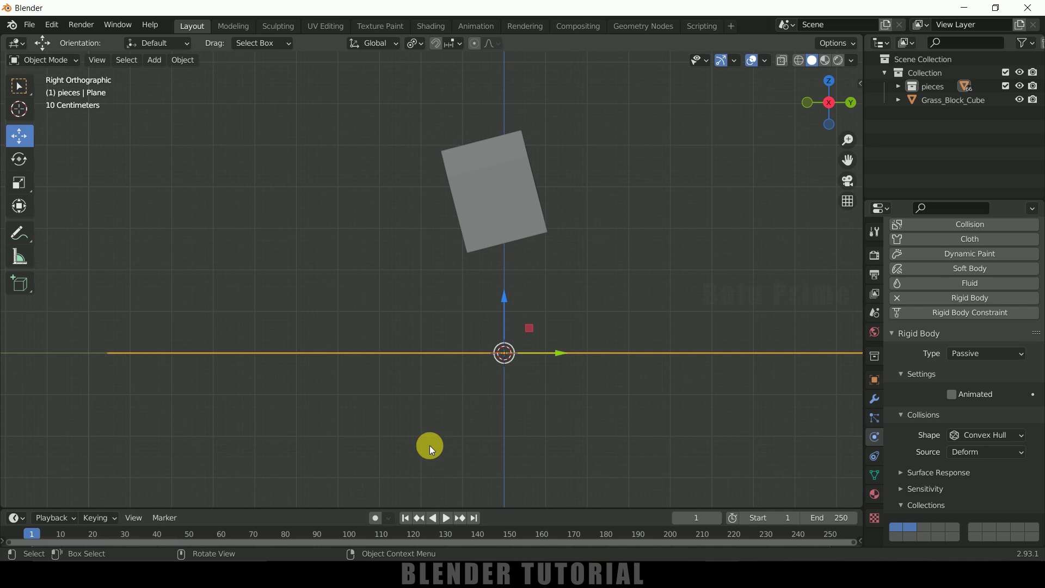
{"action": "left_click", "coordinate": [445, 518]}
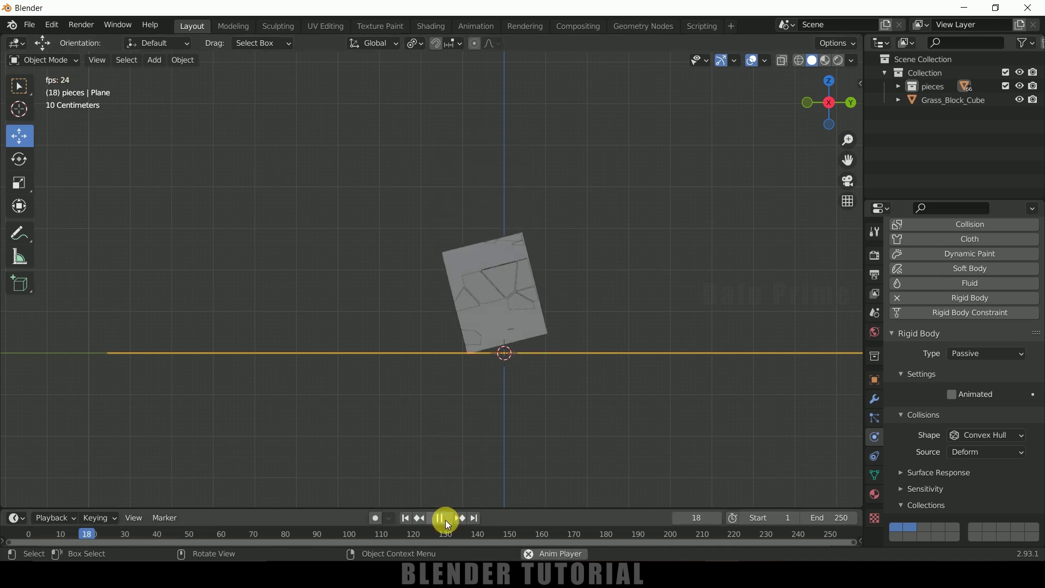
{"action": "left_click", "coordinate": [445, 518]}
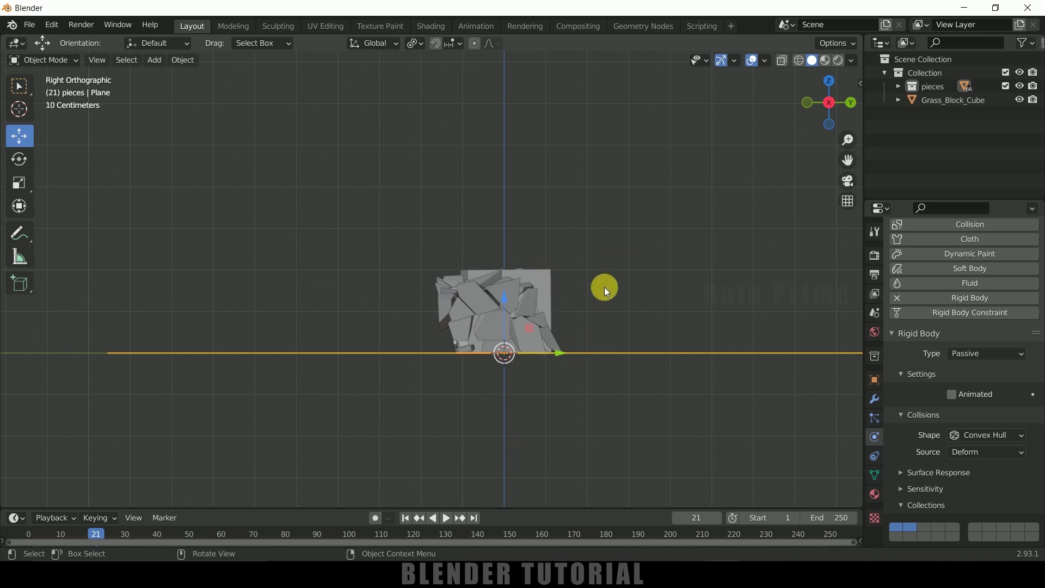
{"action": "key", "text": "Left"}
{"action": "key", "text": "Left"}
{"action": "key", "text": "Left"}
{"action": "key", "text": "Left"}
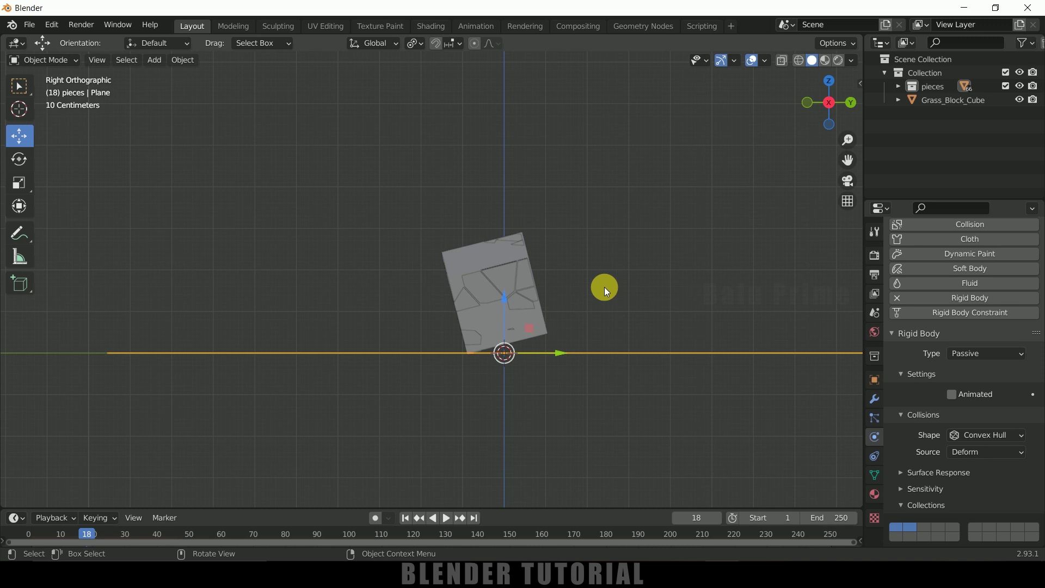
Step: At frame 17, keyframe Grass_Block_Cube's render visibility as enabled
{"action": "key", "text": "Left"}
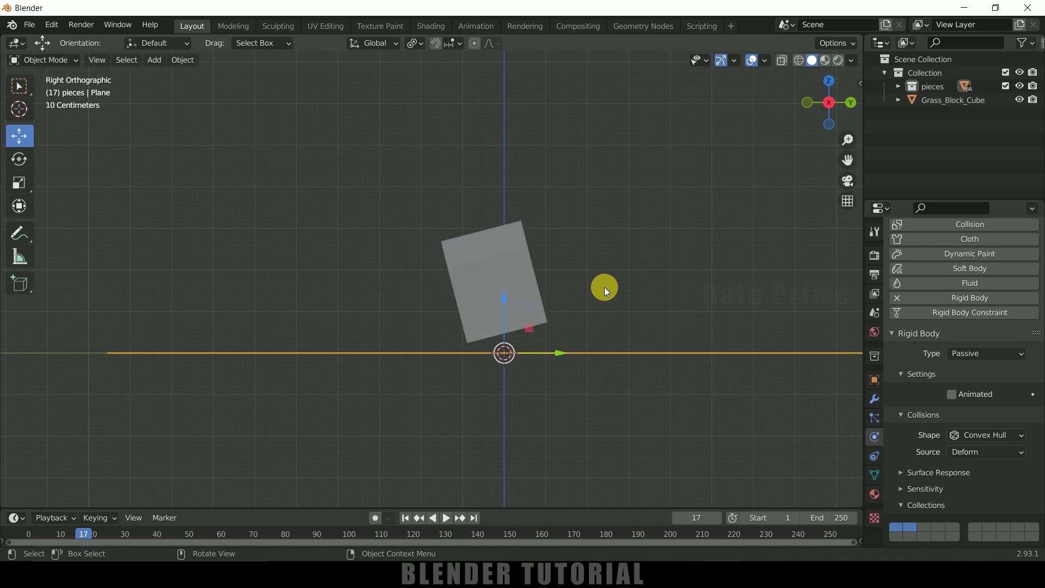
{"action": "left_click", "coordinate": [929, 103]}
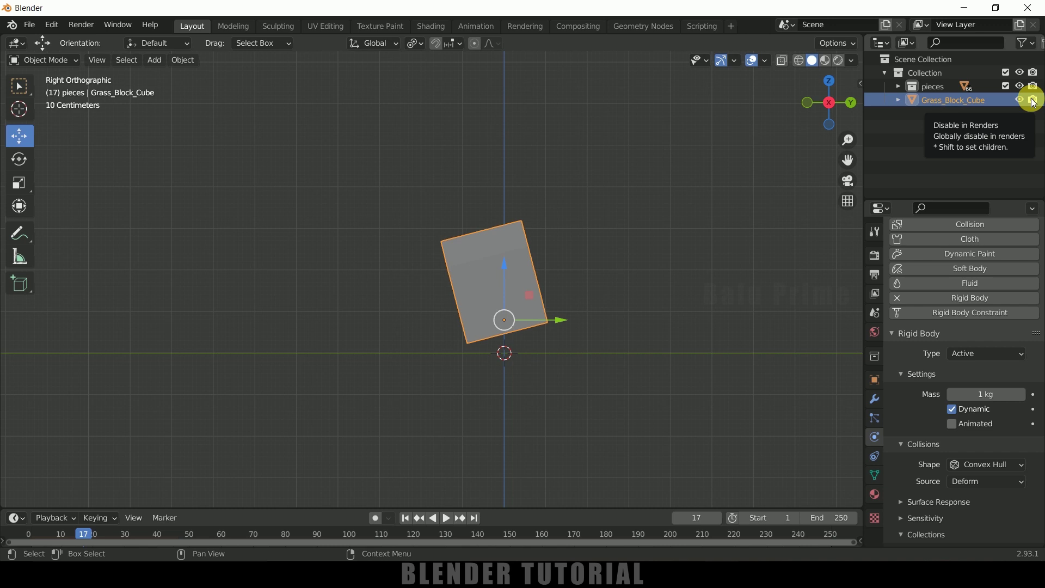
{"action": "key", "text": "i"}
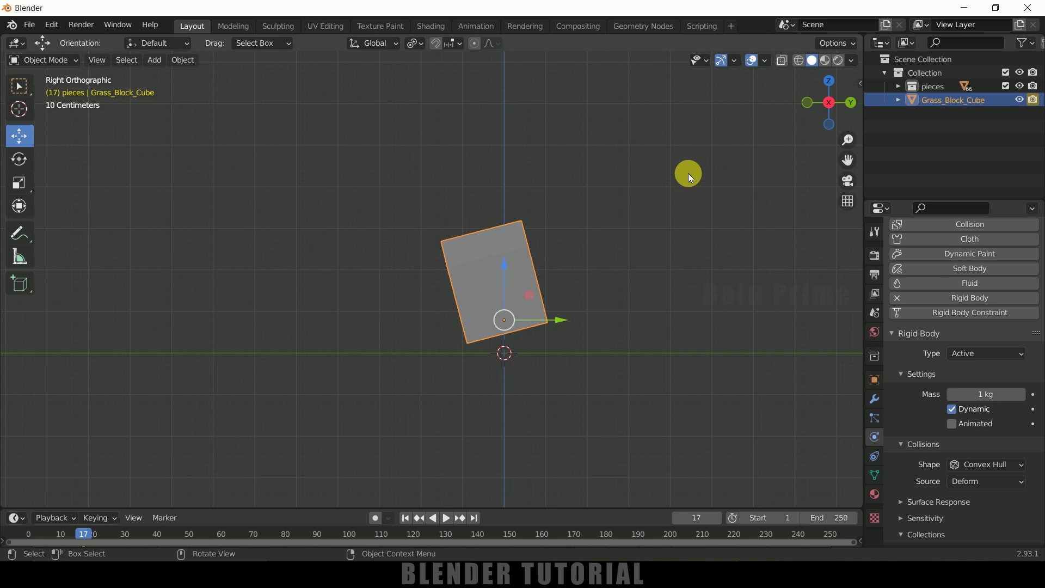
Step: At frame 18, disable the cube's rendering and keyframe it, then view frame 19
{"action": "key", "text": "Right"}
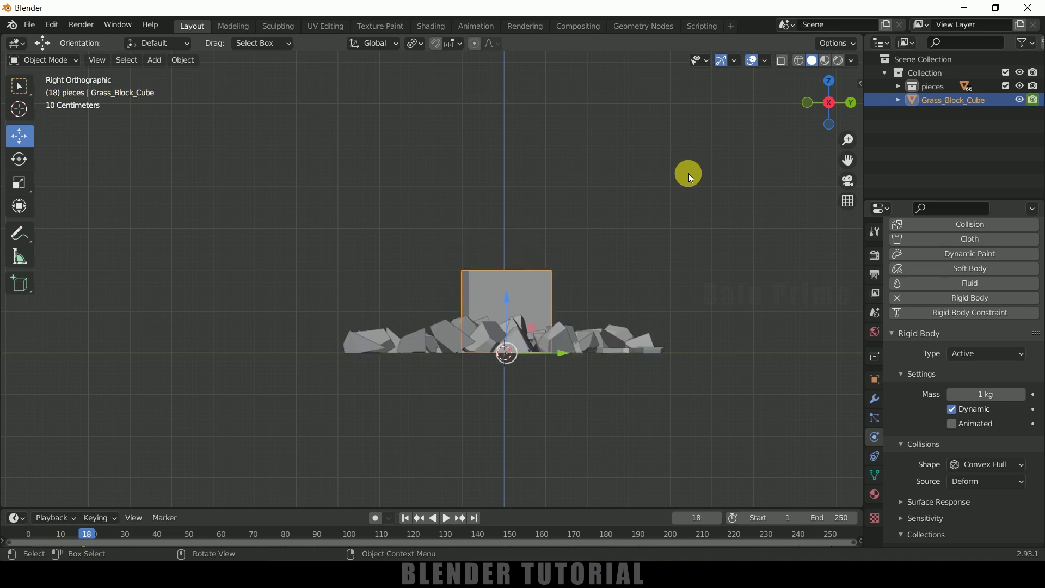
{"action": "left_click", "coordinate": [1034, 100]}
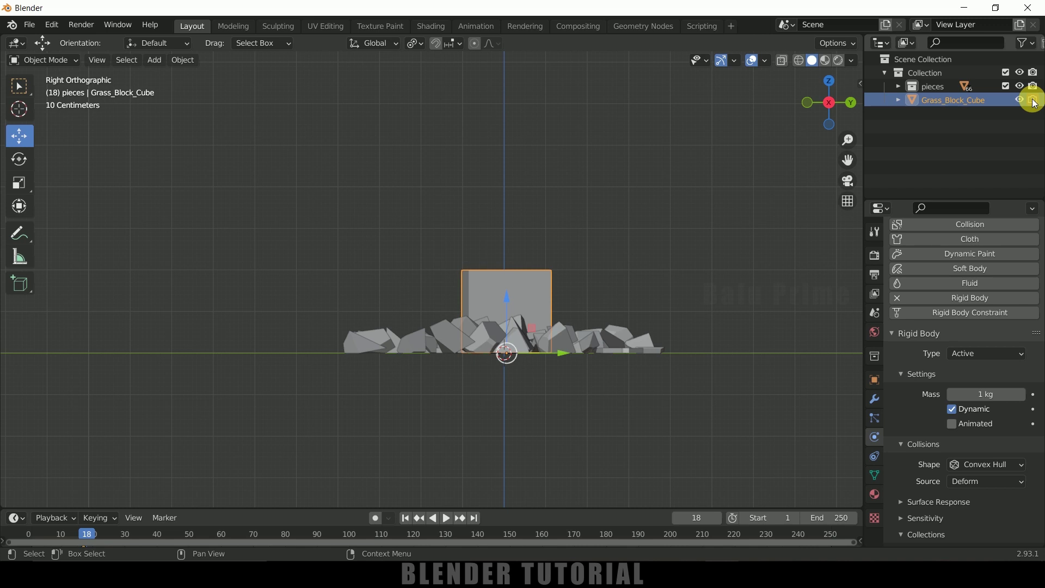
{"action": "key", "text": "i"}
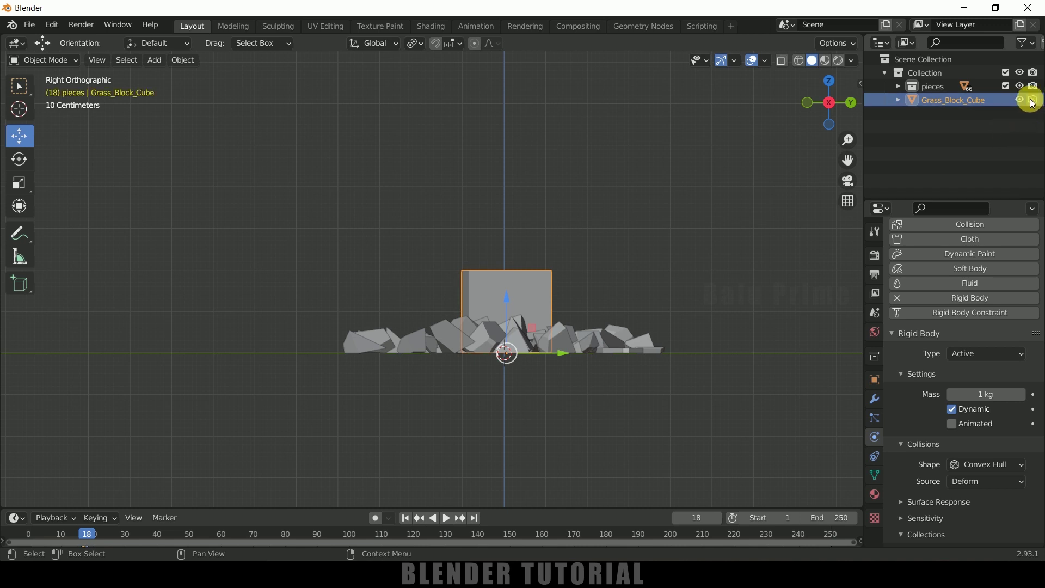
{"action": "left_click", "coordinate": [1009, 111]}
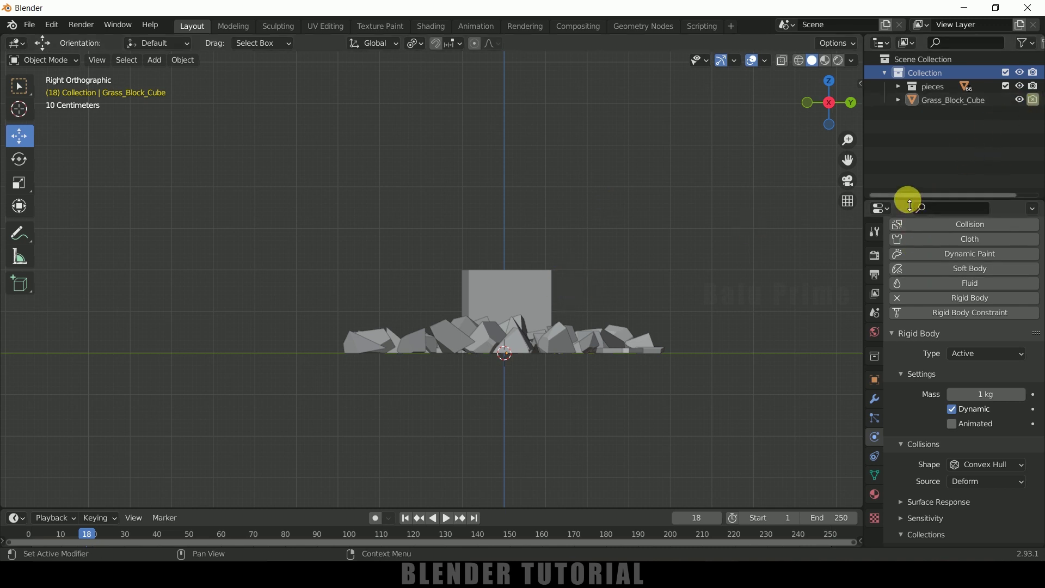
{"action": "key", "text": "Right"}
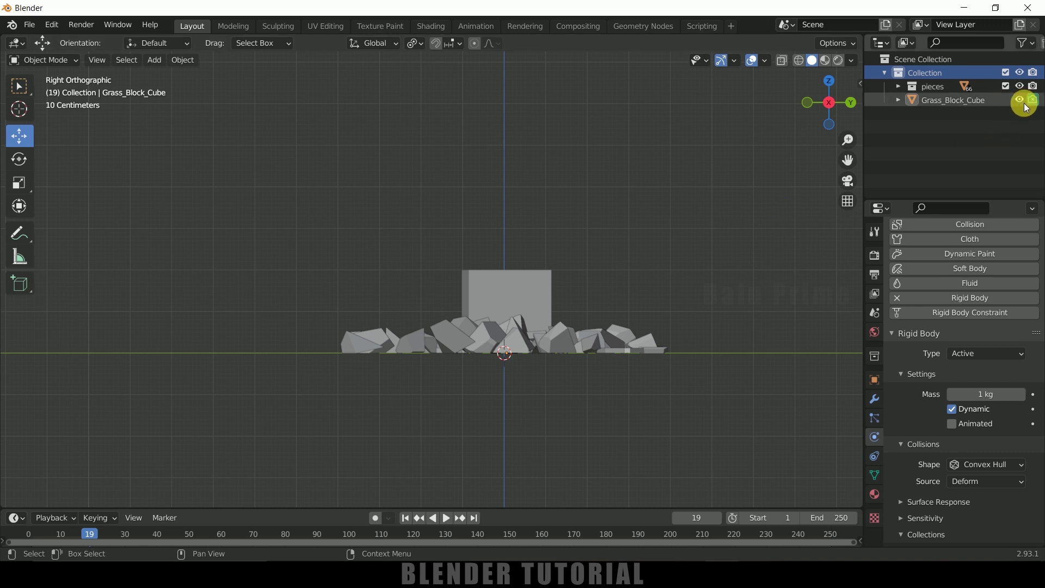
{"action": "mouse_move", "coordinate": [616, 216]}
{"action": "middle_mouse_down"}
{"action": "mouse_move", "coordinate": [656, 253]}
{"action": "mouse_move", "coordinate": [684, 259]}
{"action": "mouse_move", "coordinate": [685, 241]}
{"action": "mouse_move", "coordinate": [676, 246]}
{"action": "middle_mouse_up"}
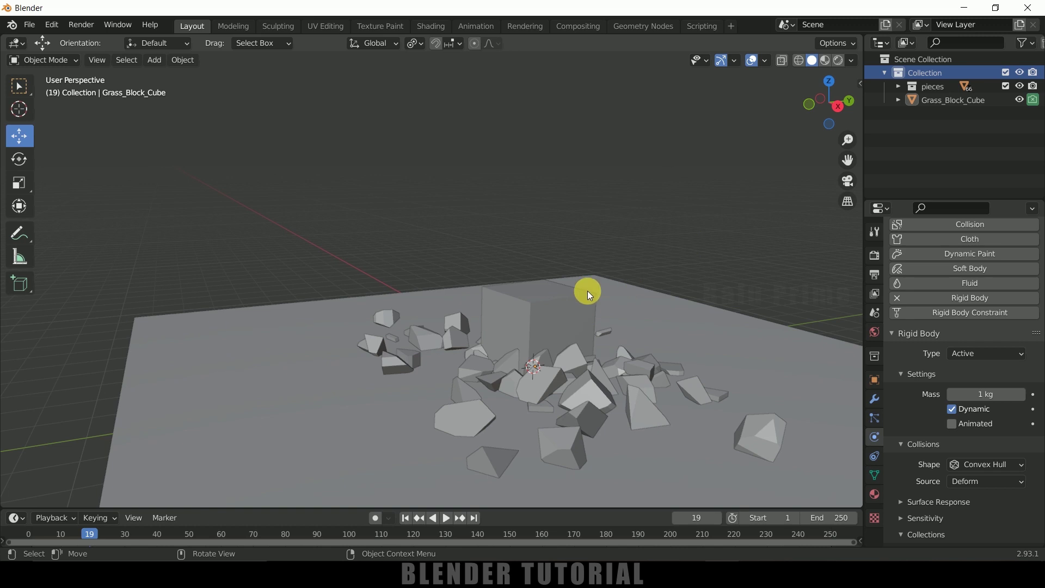
Step: In textured preview, select the ground plane and create a new material for it
{"action": "left_click", "coordinate": [825, 61]}
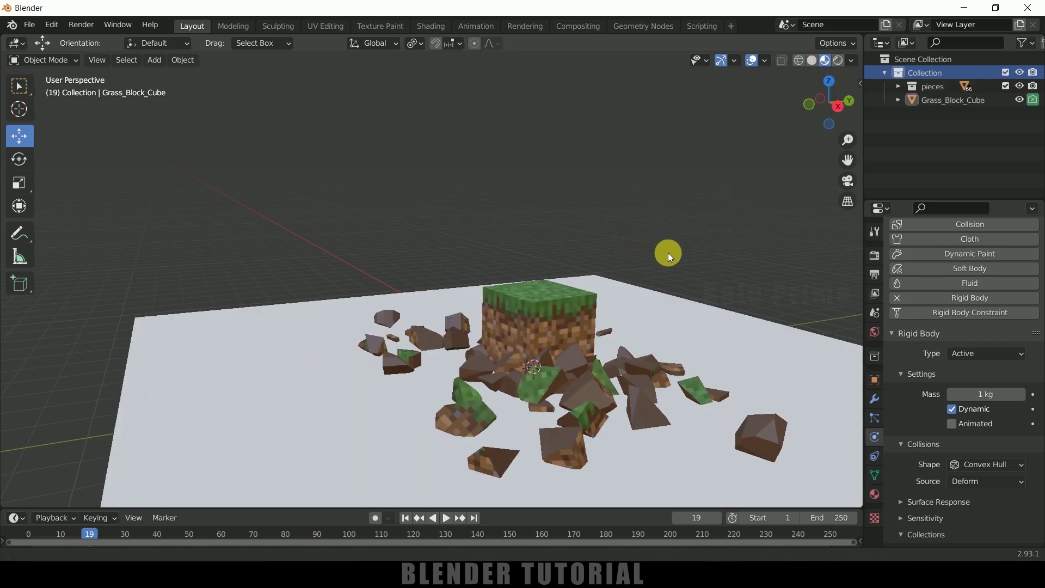
{"action": "middle_click_drag", "start_coordinate": [664, 237], "coordinate": [622, 180]}
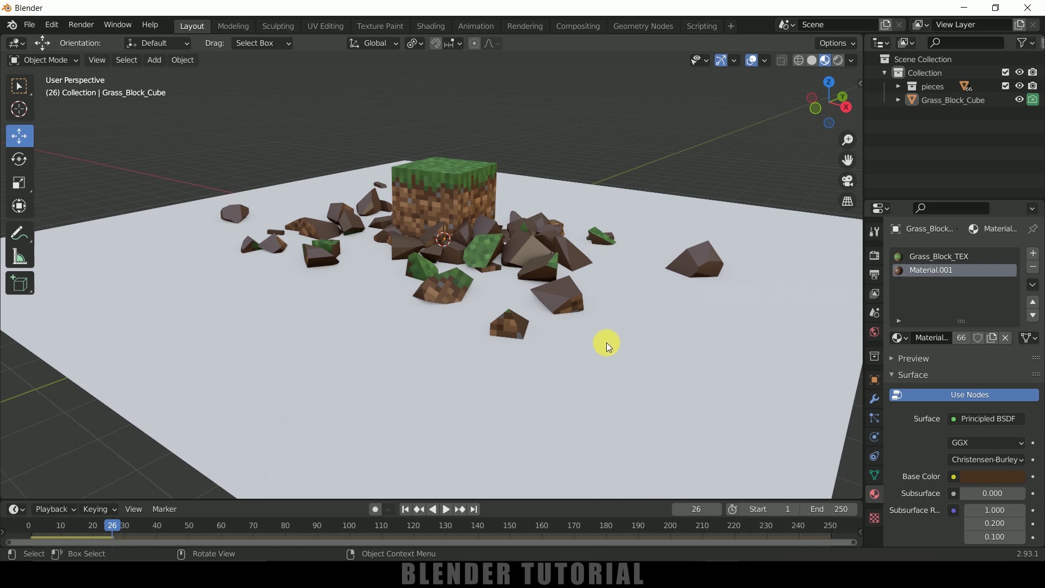
{"action": "left_click", "coordinate": [645, 331]}
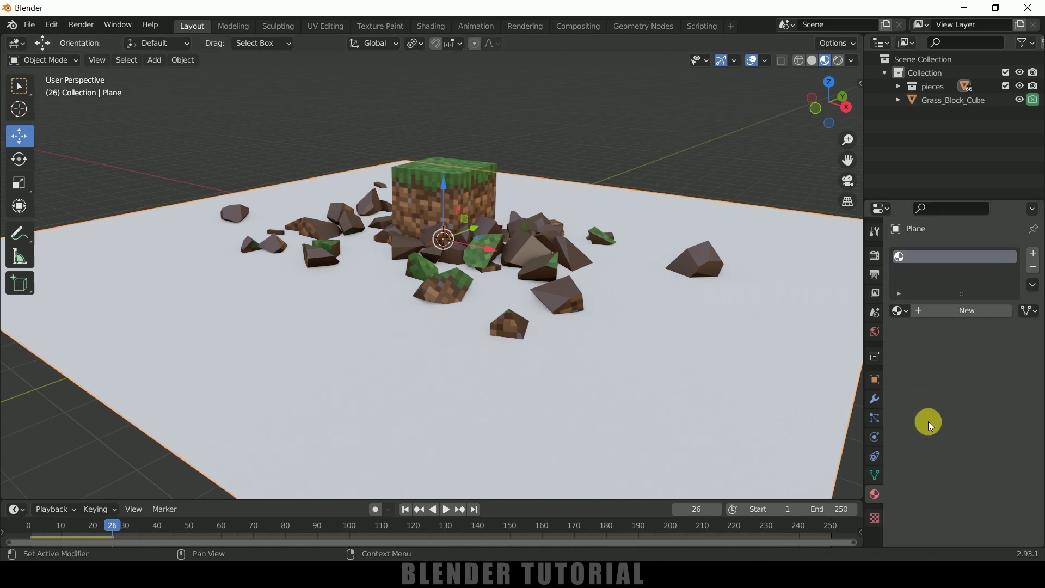
{"action": "left_click", "coordinate": [946, 311]}
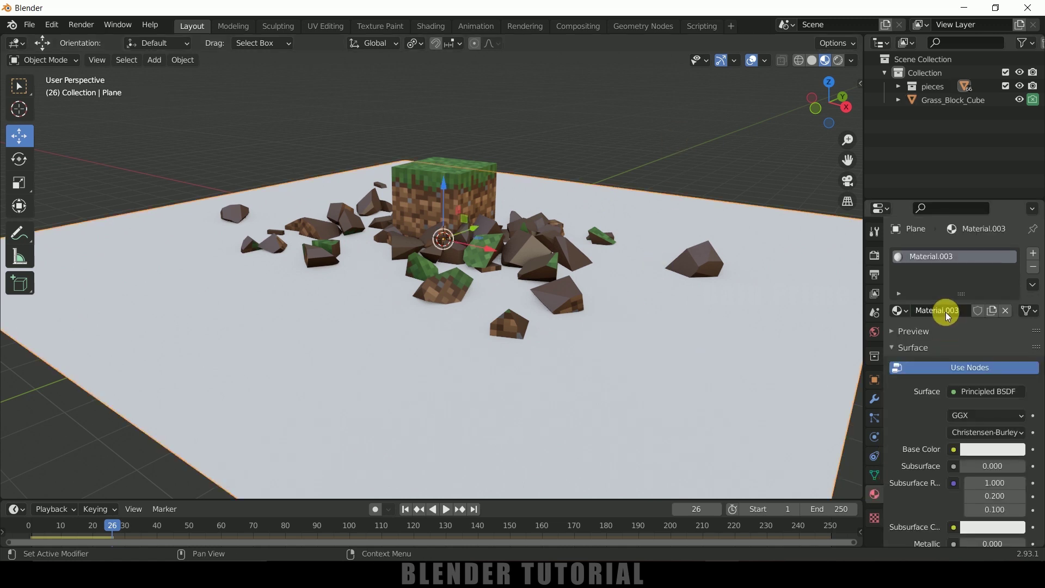
Step: In Shading, add a Texture Coordinate, Mapping and Image Texture chain to Principled BSDF with Ctrl+T
{"action": "left_click", "coordinate": [428, 25]}
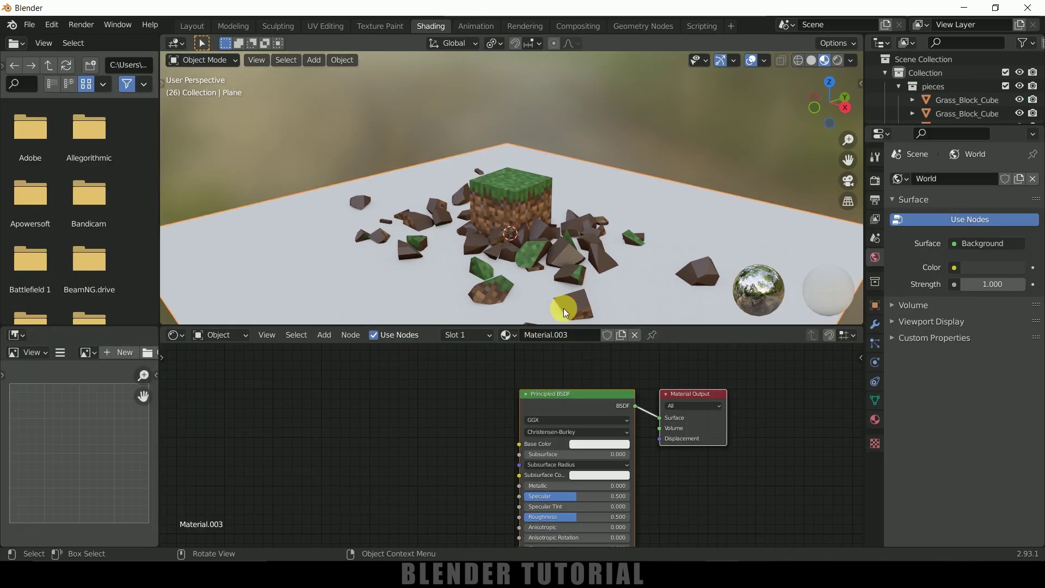
{"action": "middle_click_drag", "start_coordinate": [521, 404], "coordinate": [493, 407]}
{"action": "left_click", "coordinate": [592, 402]}
{"action": "key", "text": "ctrl+t"}
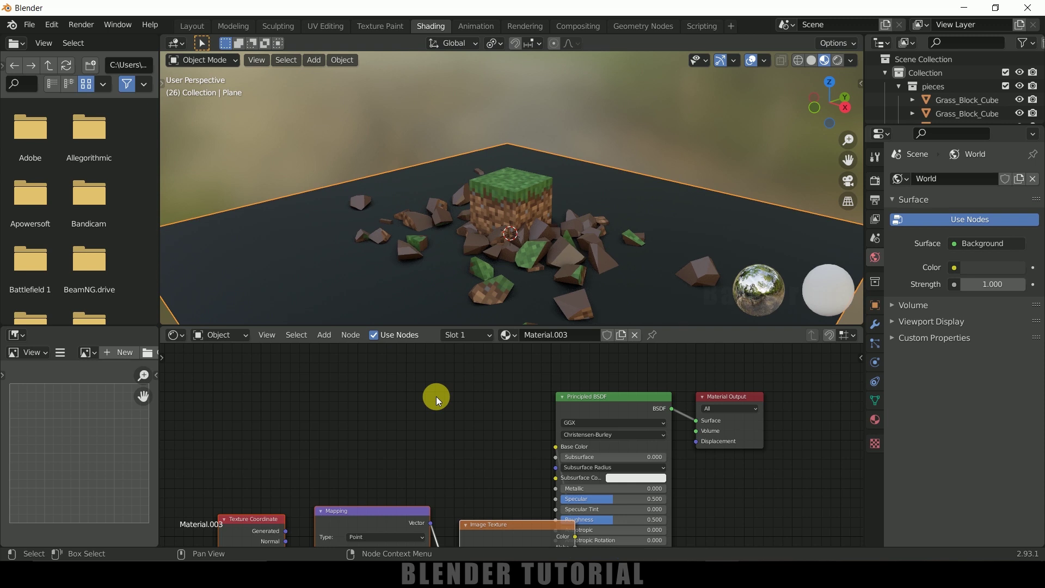
{"action": "left_click_drag", "start_coordinate": [380, 518], "coordinate": [310, 419]}
Step: Search the add-ons preferences for 'node', then close Preferences
{"action": "left_click", "coordinate": [52, 24]}
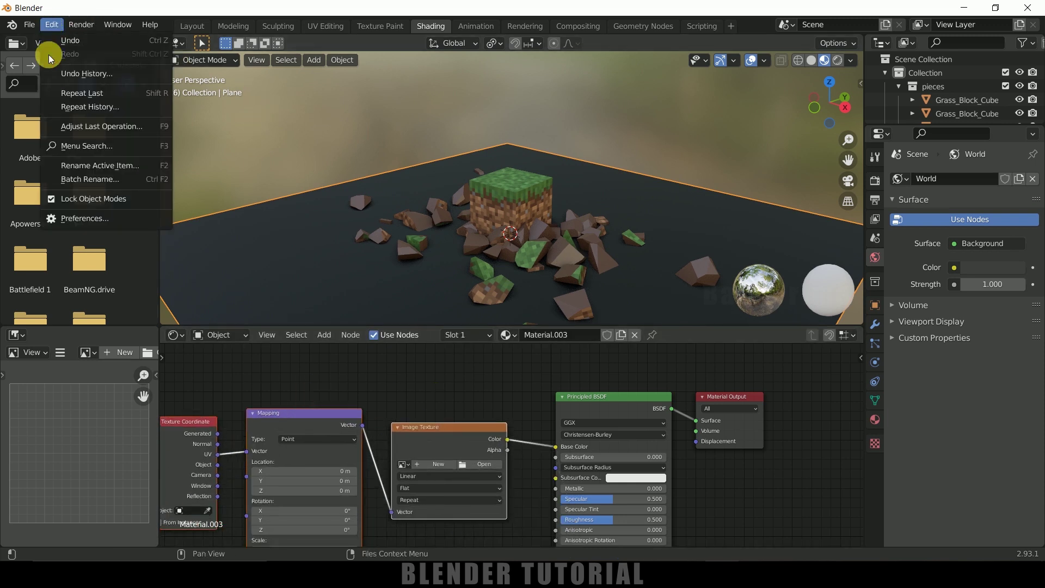
{"action": "left_click", "coordinate": [83, 218]}
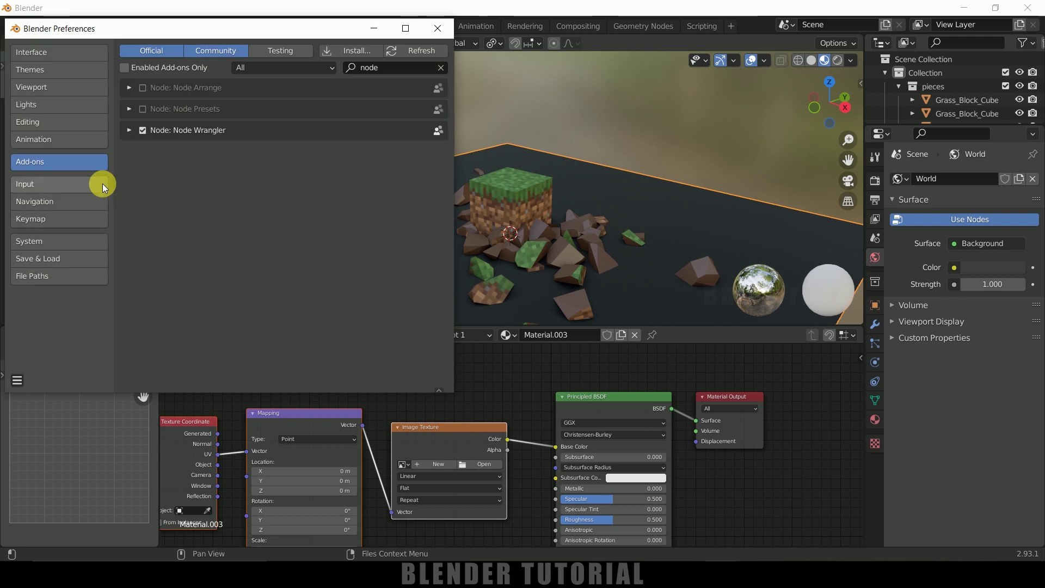
{"action": "left_click", "coordinate": [397, 67]}
{"action": "type", "text": "node"}
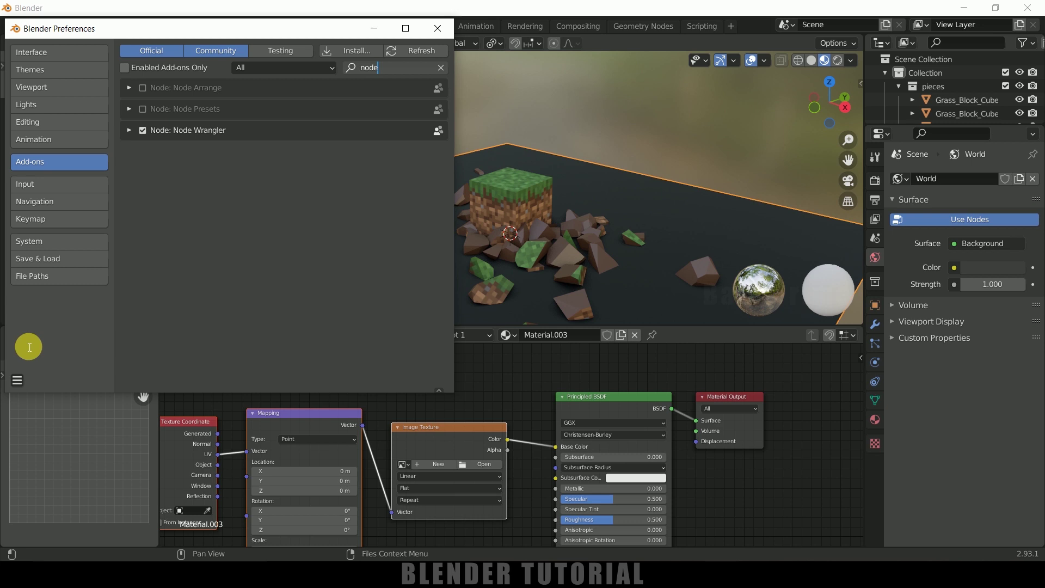
{"action": "left_click", "coordinate": [438, 28]}
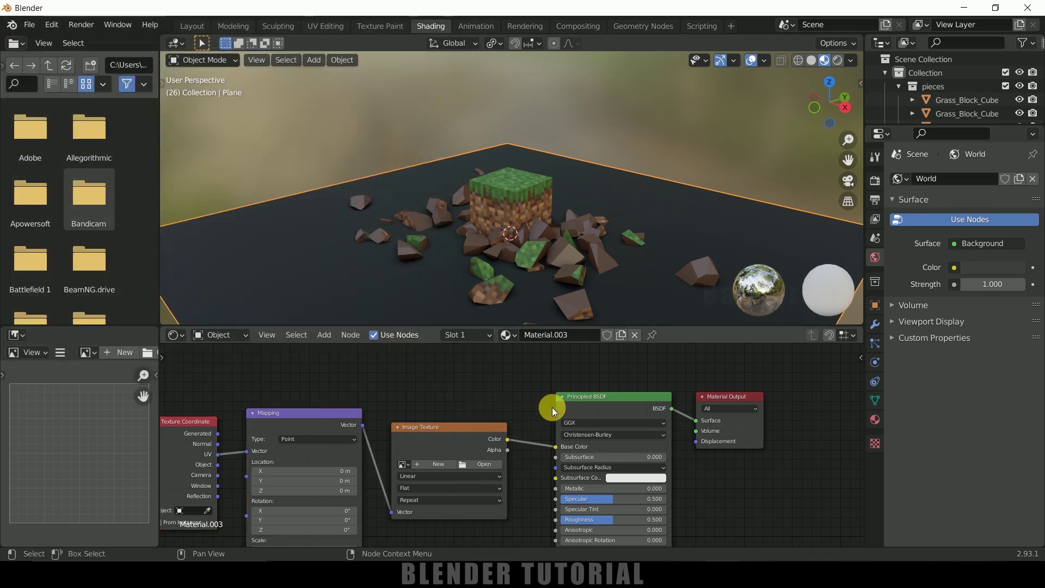
Step: Load the wood image into the Image Texture node and shift the shader and output nodes right
{"action": "left_click", "coordinate": [580, 397]}
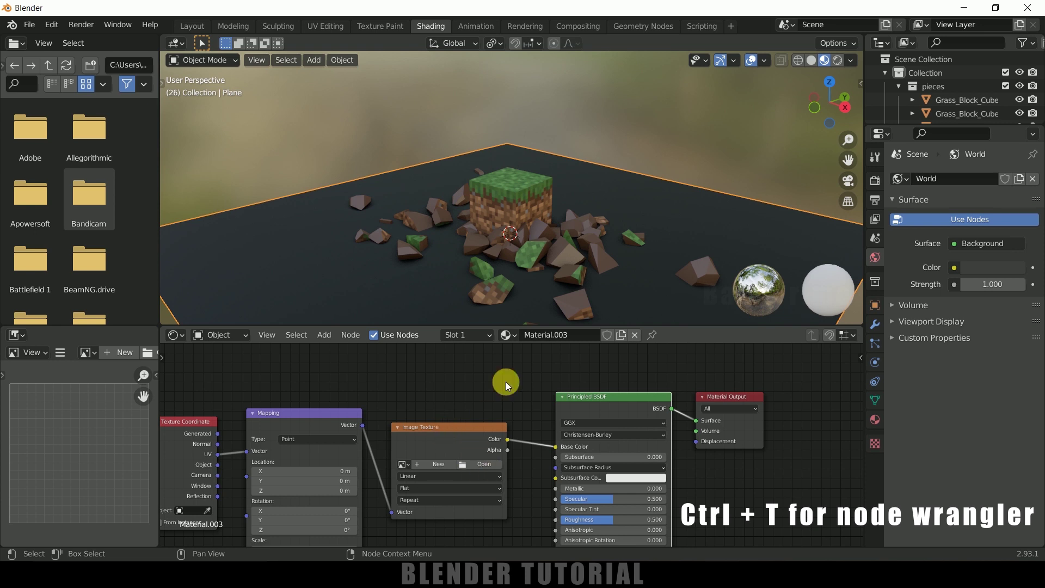
{"action": "left_click", "coordinate": [489, 466]}
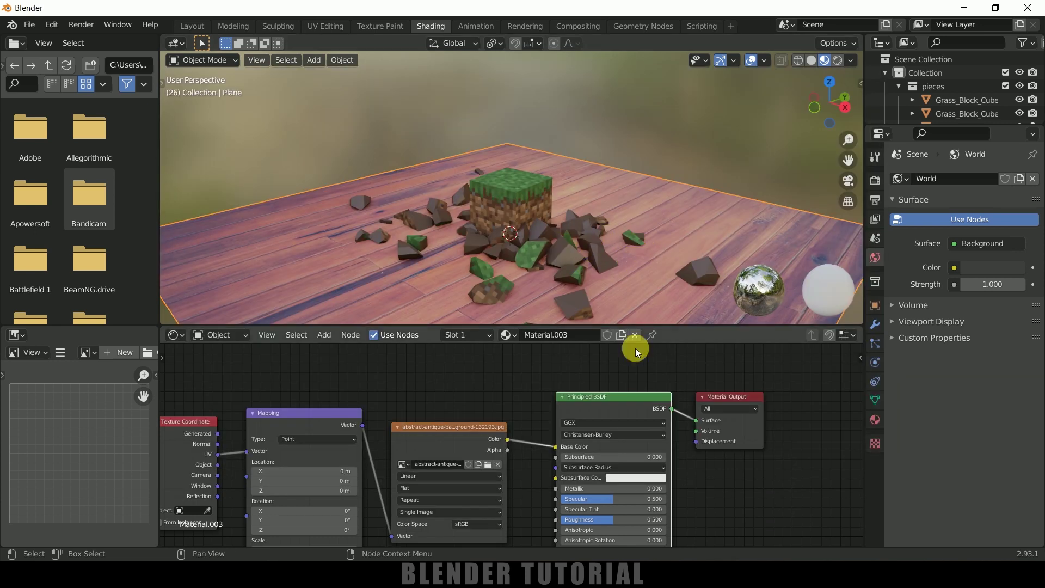
{"action": "left_click_drag", "start_coordinate": [576, 360], "coordinate": [810, 397]}
{"action": "left_click", "coordinate": [349, 336]}
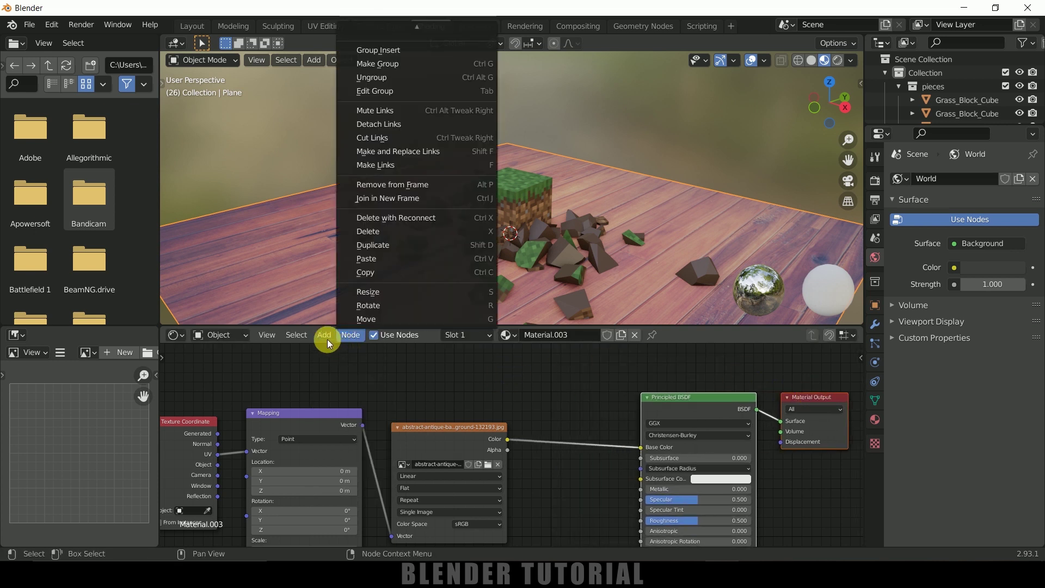
Step: Insert an RGB Curves node between texture and shader and bend its curve down to darken the wood
{"action": "mouse_move", "coordinate": [323, 336]}
{"action": "left_click", "coordinate": [345, 351]}
{"action": "type", "text": "curves"}
{"action": "left_click", "coordinate": [371, 380]}
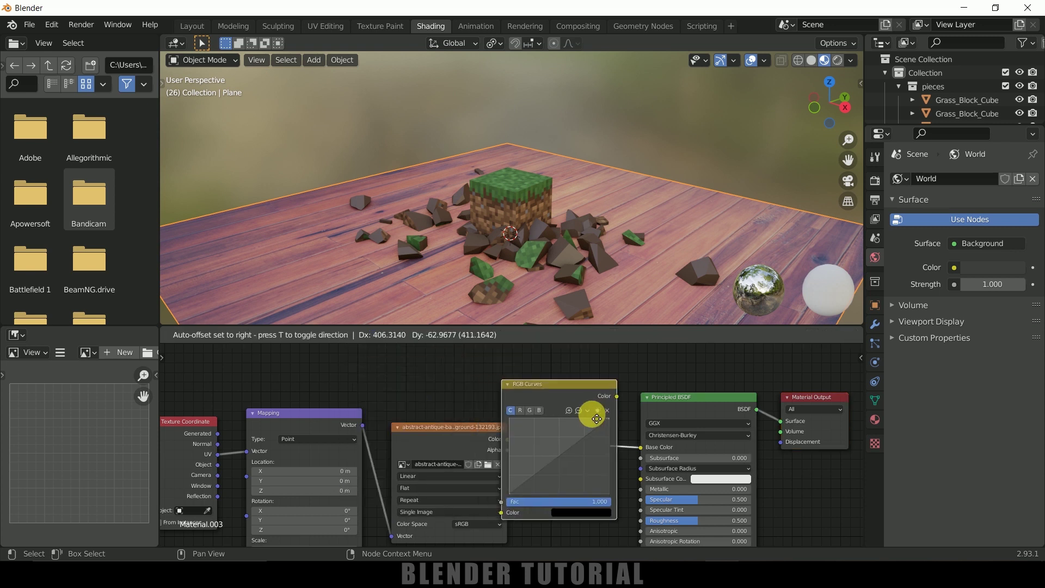
{"action": "left_click", "coordinate": [611, 413]}
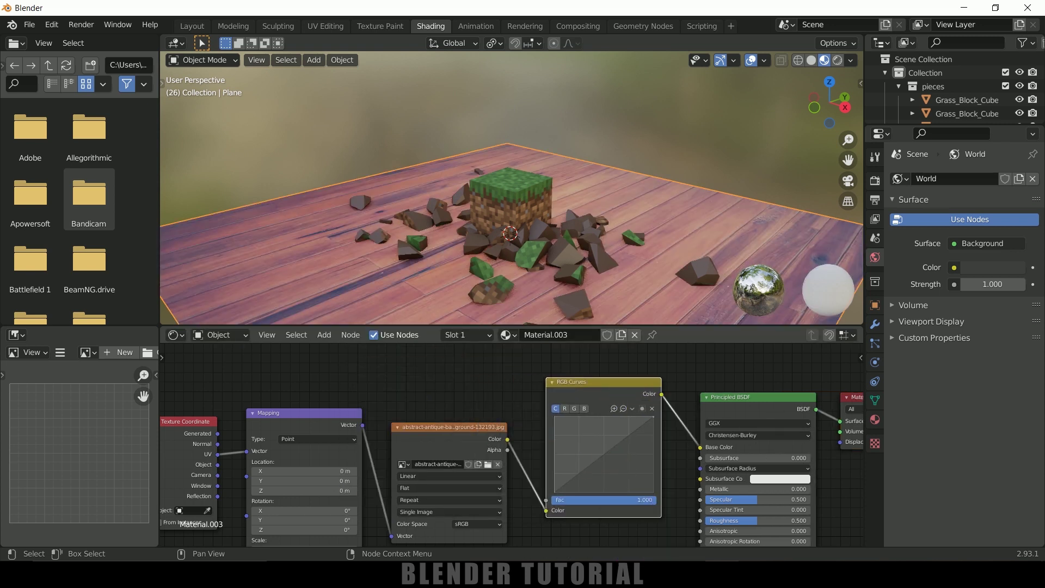
{"action": "left_click_drag", "start_coordinate": [597, 450], "coordinate": [621, 472]}
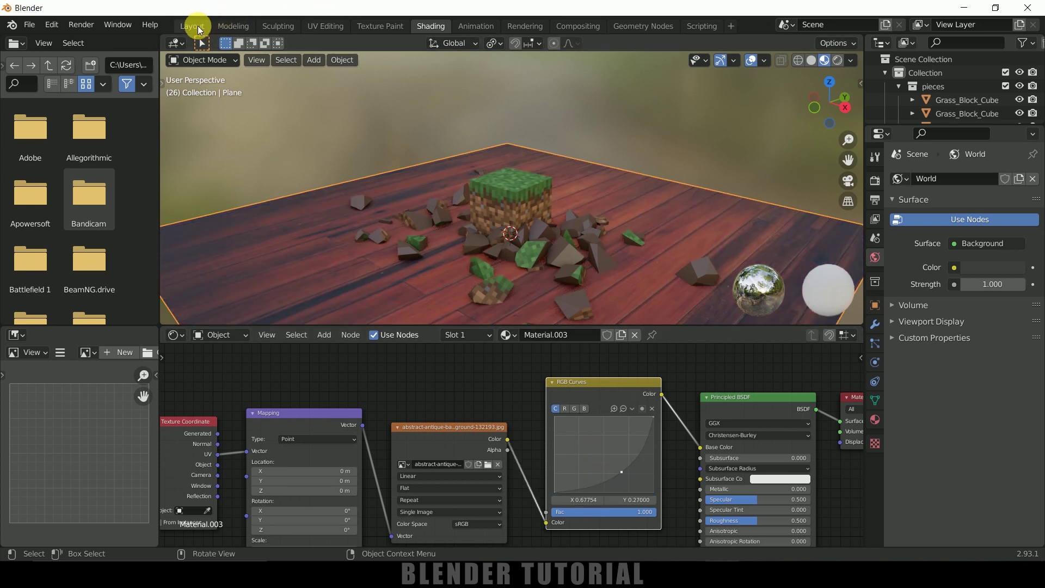
Step: In the Layout workspace, enable Ambient Occlusion and Screen Space Reflections with Refraction
{"action": "left_click", "coordinate": [188, 28]}
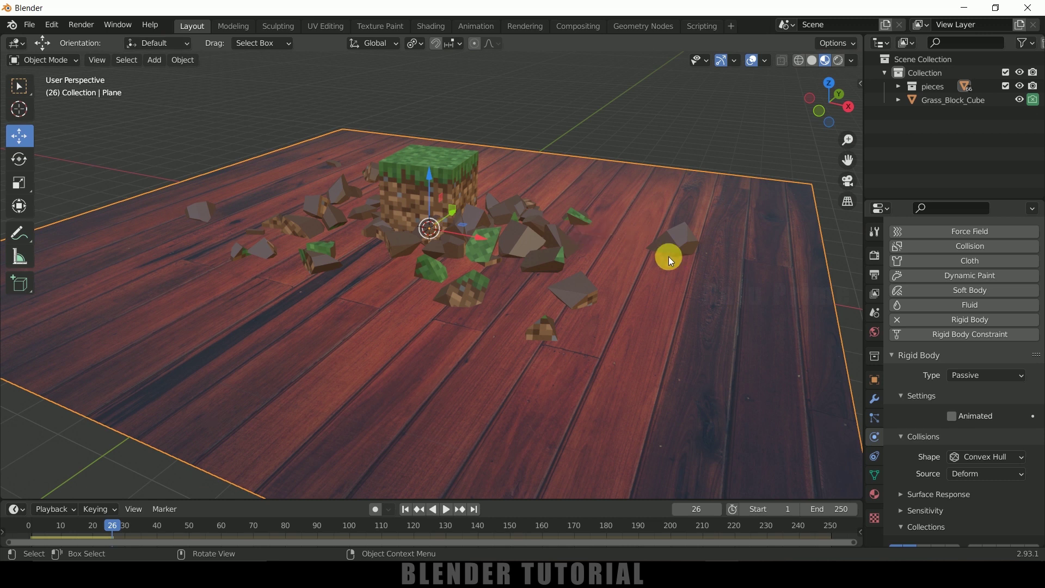
{"action": "left_click", "coordinate": [875, 256]}
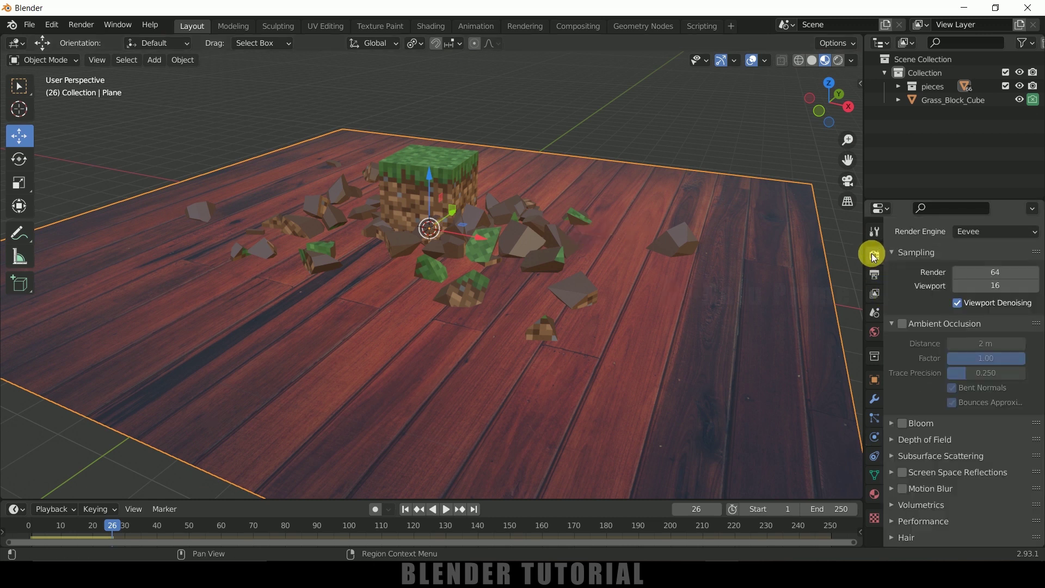
{"action": "left_click", "coordinate": [902, 324]}
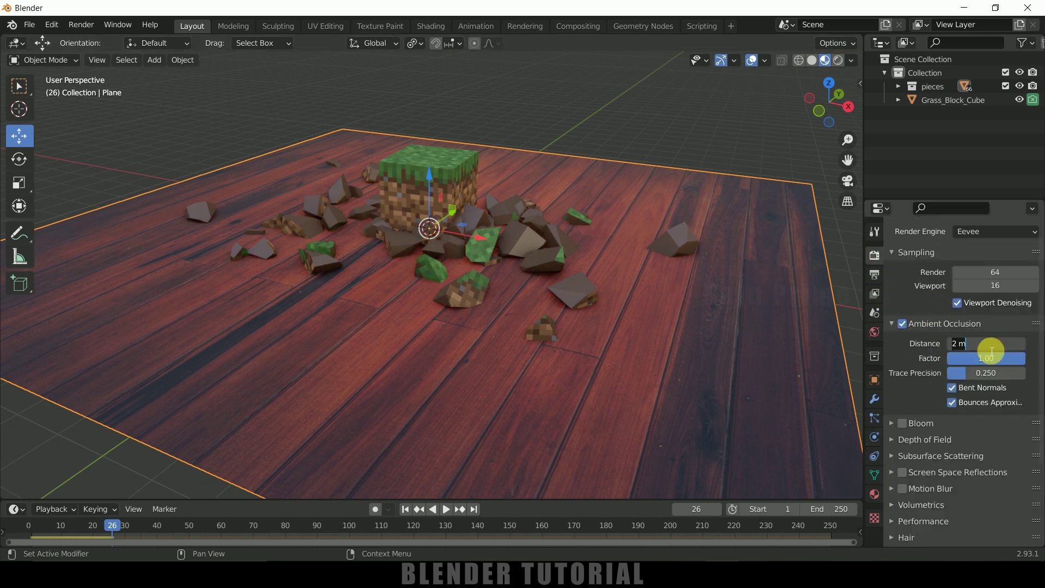
{"action": "left_click", "coordinate": [904, 474]}
{"action": "left_click", "coordinate": [894, 472]}
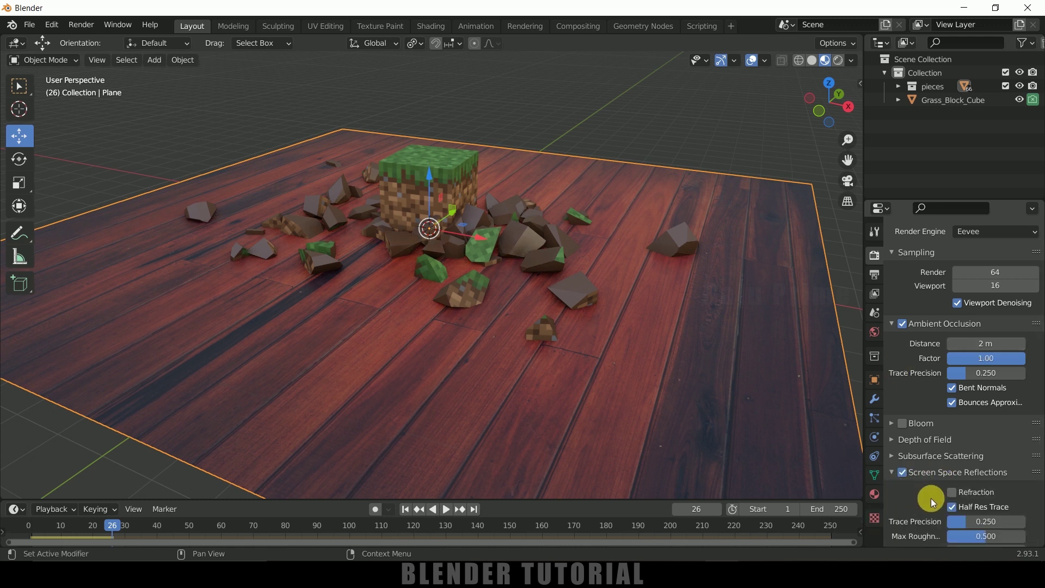
Step: Select the intact cube and step from frame 17 to 18 to inspect the shatter
{"action": "middle_click_drag", "start_coordinate": [523, 358], "coordinate": [534, 351]}
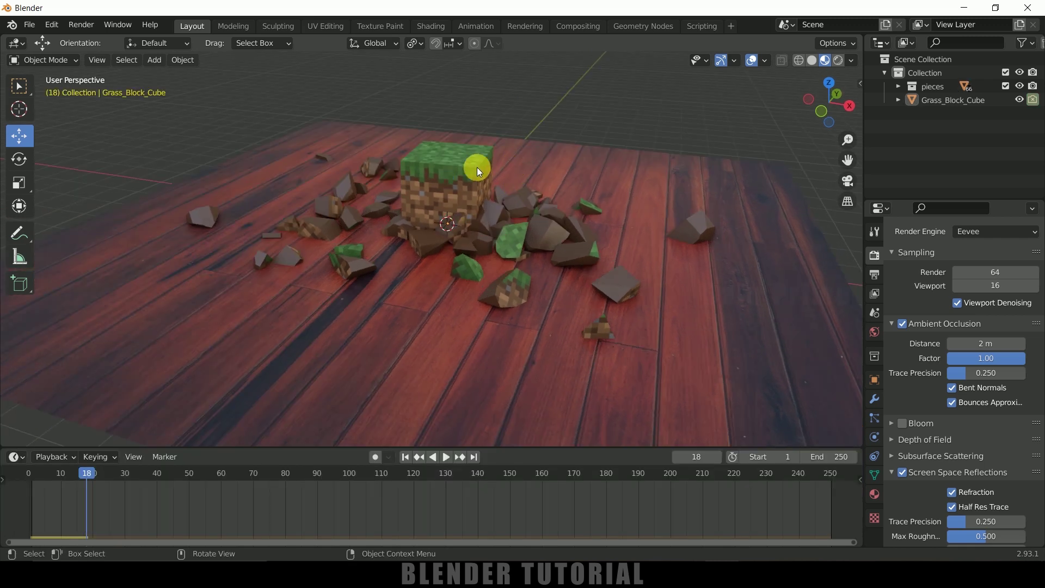
{"action": "left_click", "coordinate": [477, 172]}
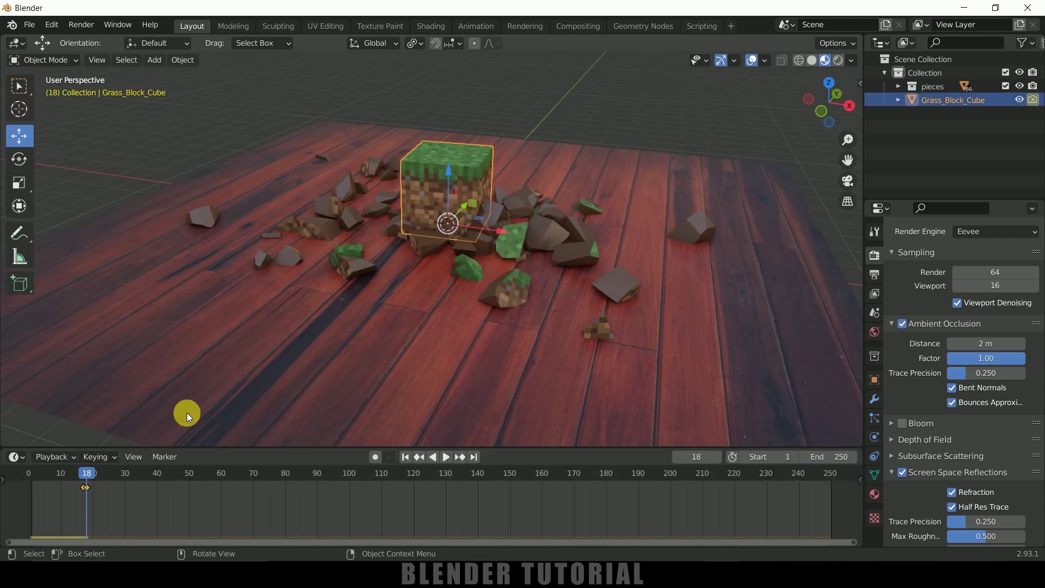
{"action": "left_click_drag", "start_coordinate": [87, 478], "coordinate": [90, 481]}
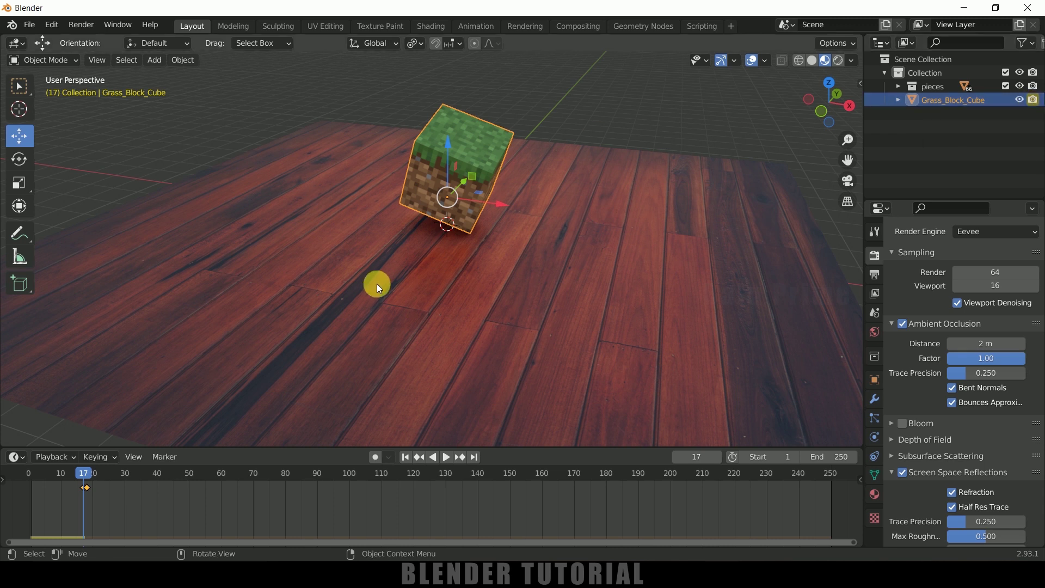
{"action": "key", "text": "Right"}
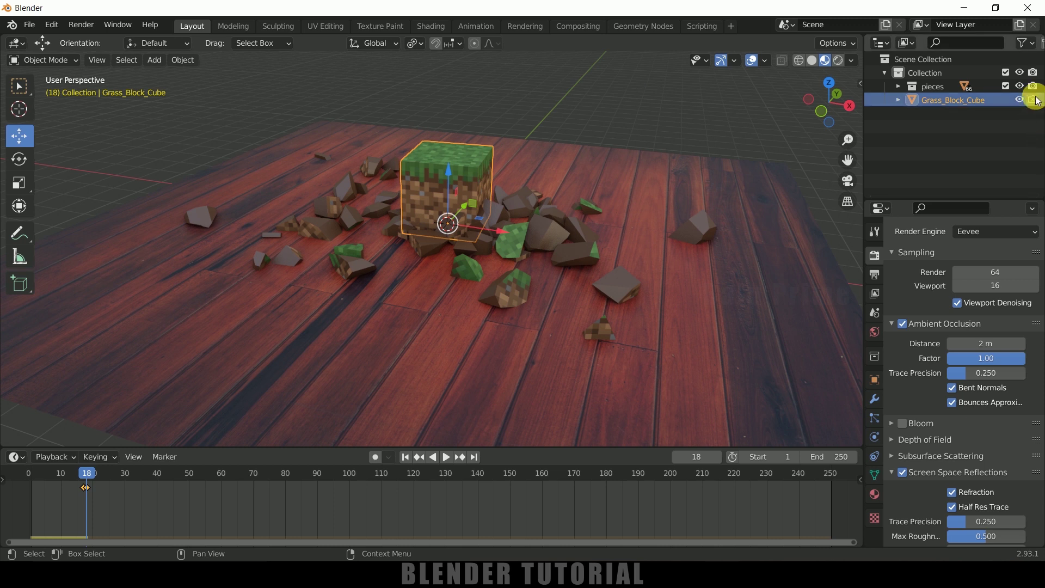
{"action": "left_click", "coordinate": [88, 498]}
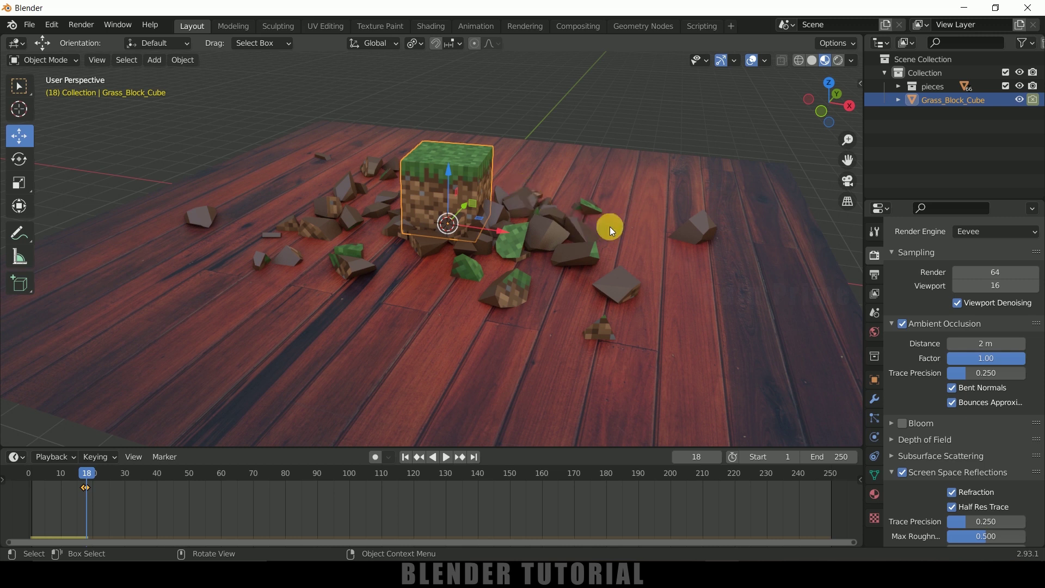
{"action": "middle_click_drag", "start_coordinate": [609, 226], "coordinate": [602, 224]}
Step: Return to frame 1 and select a fractured piece to view its physics settings
{"action": "left_click", "coordinate": [503, 394]}
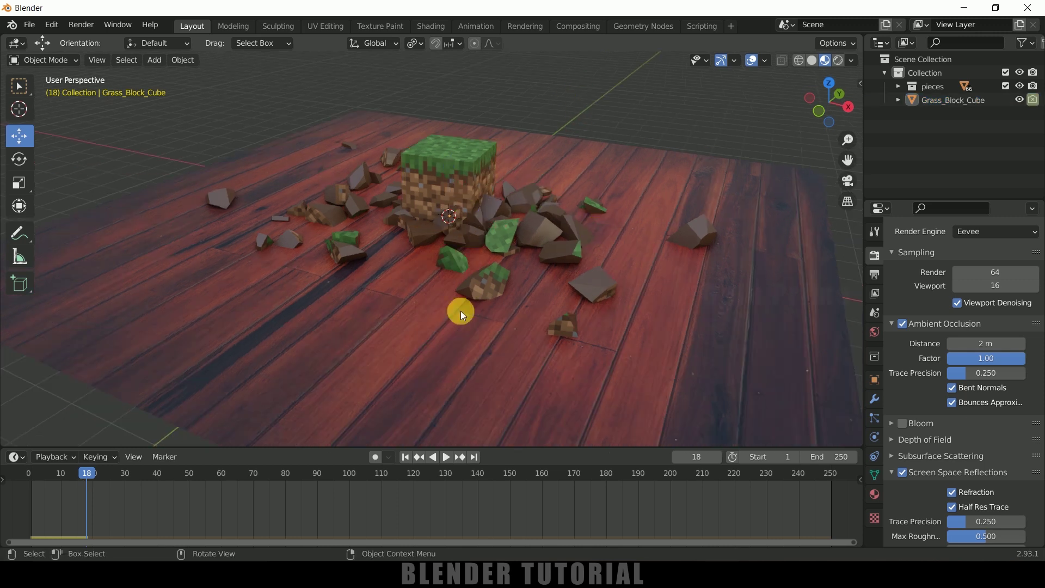
{"action": "left_click", "coordinate": [405, 457]}
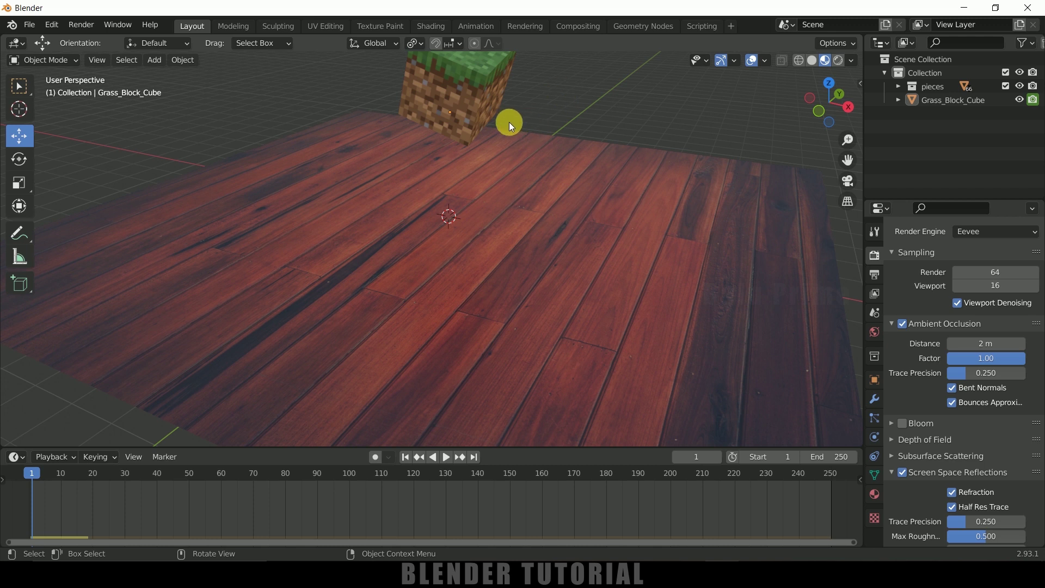
{"action": "left_click", "coordinate": [479, 100]}
{"action": "left_click", "coordinate": [479, 79]}
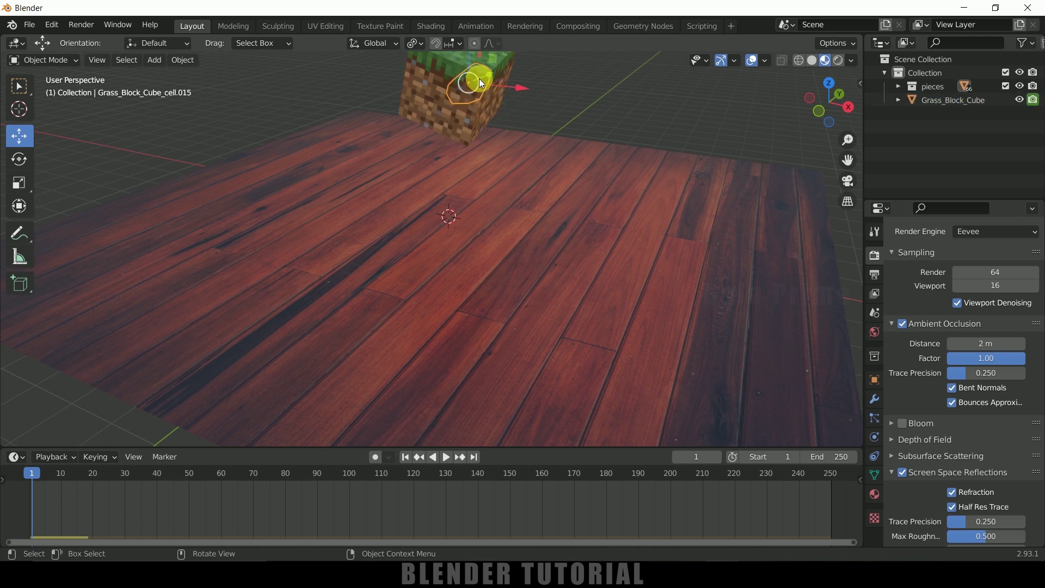
{"action": "left_click", "coordinate": [874, 437]}
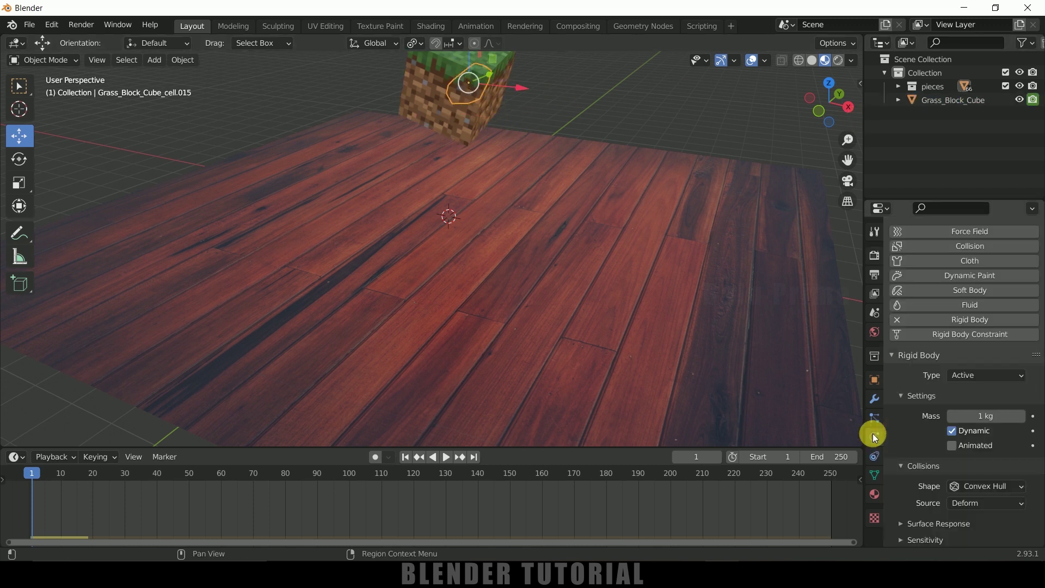
Step: Set the Rigid Body World cache end frame to 150 and bake the simulation
{"action": "left_click", "coordinate": [874, 311]}
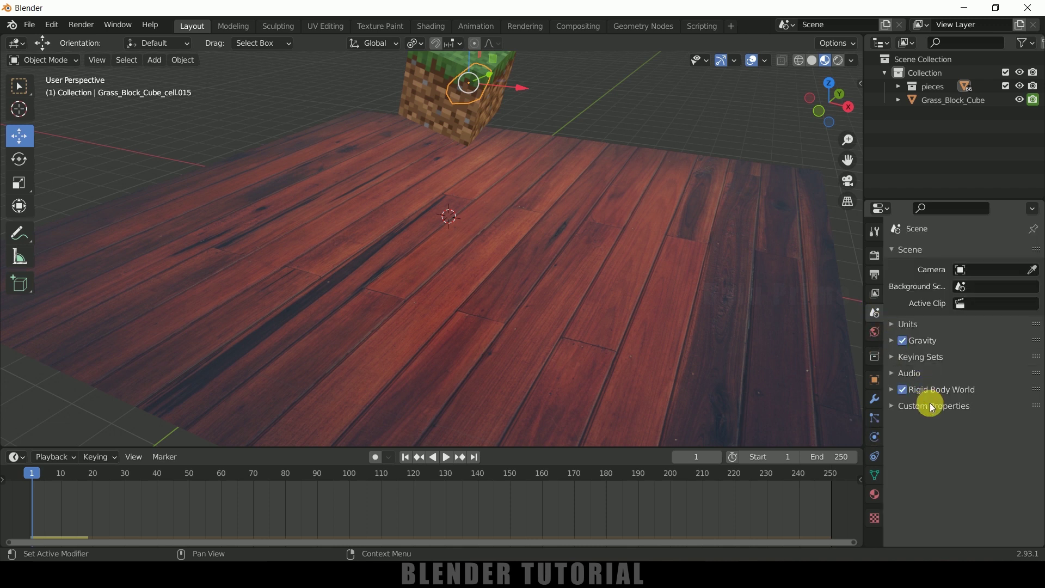
{"action": "left_click", "coordinate": [901, 390]}
{"action": "scroll", "coordinate": [897, 433], "scroll_direction": "down", "scroll_amount": 2}
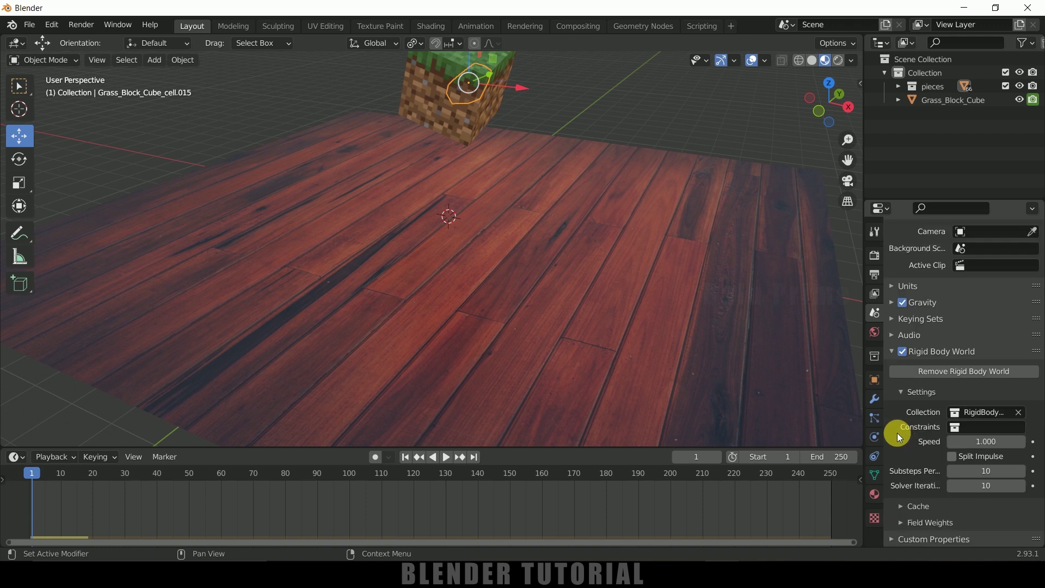
{"action": "left_click", "coordinate": [896, 507]}
{"action": "scroll", "coordinate": [897, 508], "scroll_direction": "down", "scroll_amount": 8}
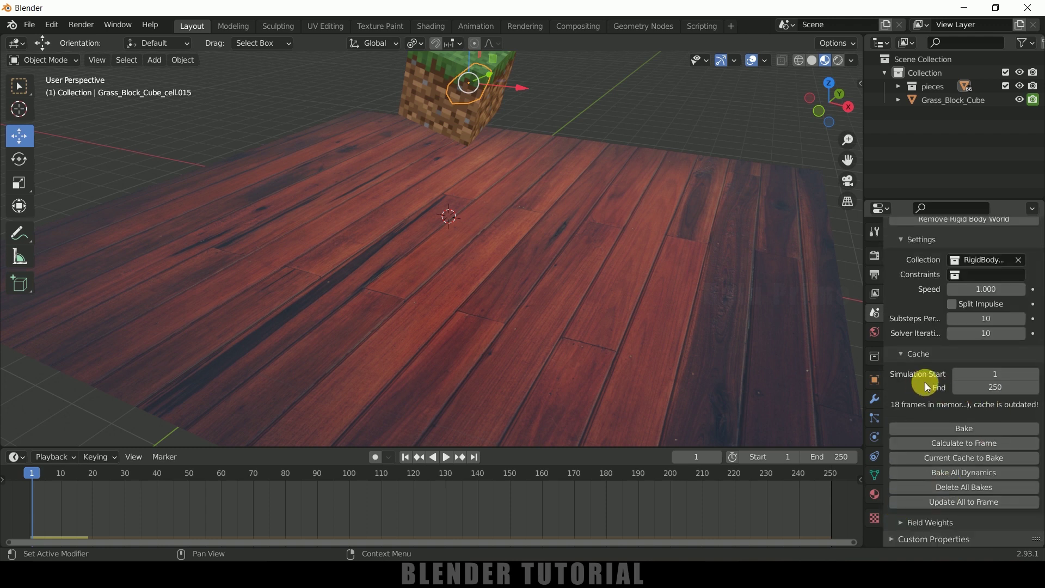
{"action": "left_click", "coordinate": [988, 390]}
{"action": "type", "text": "150"}
{"action": "key", "text": "Return"}
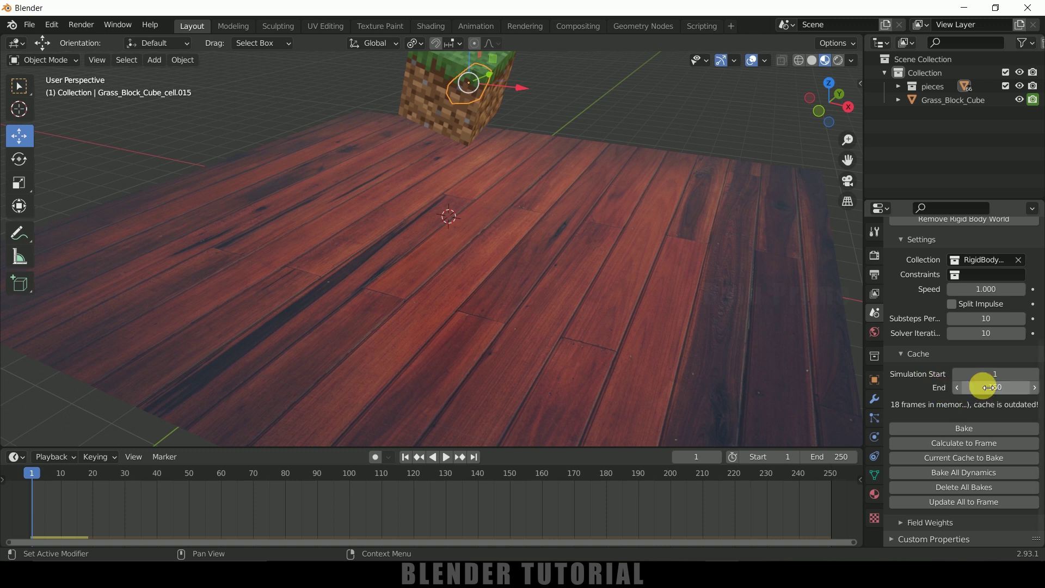
{"action": "left_click", "coordinate": [961, 427]}
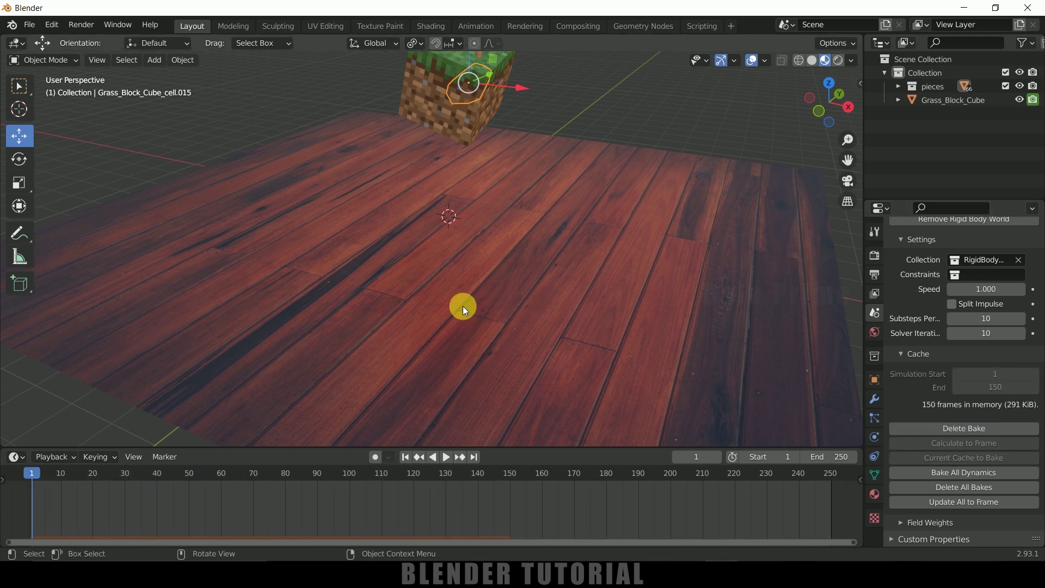
Step: Play the baked simulation and pause at frame 58 with fragments scattered on the wood floor
{"action": "left_click", "coordinate": [447, 460]}
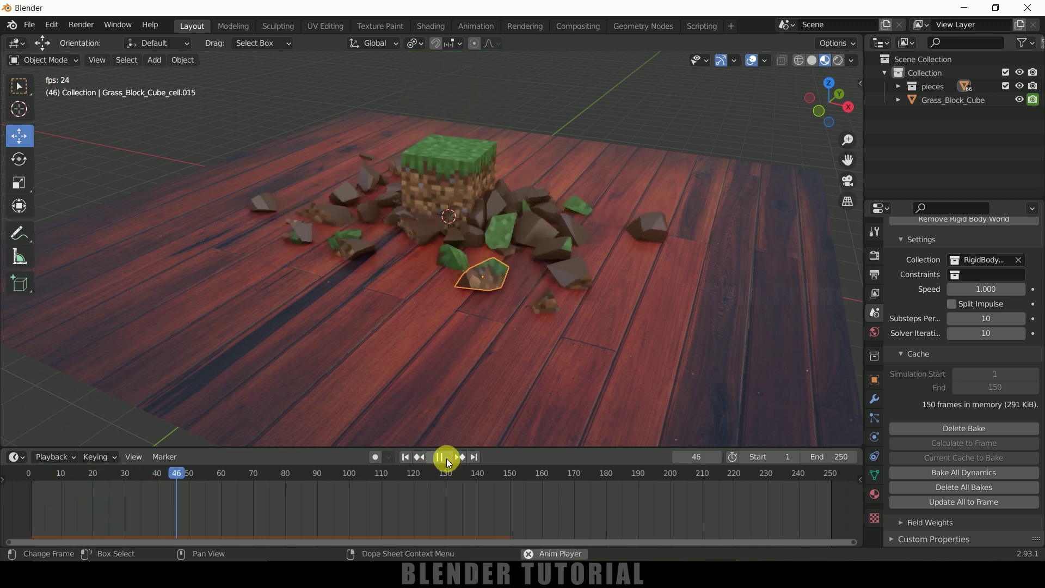
{"action": "left_click", "coordinate": [446, 458]}
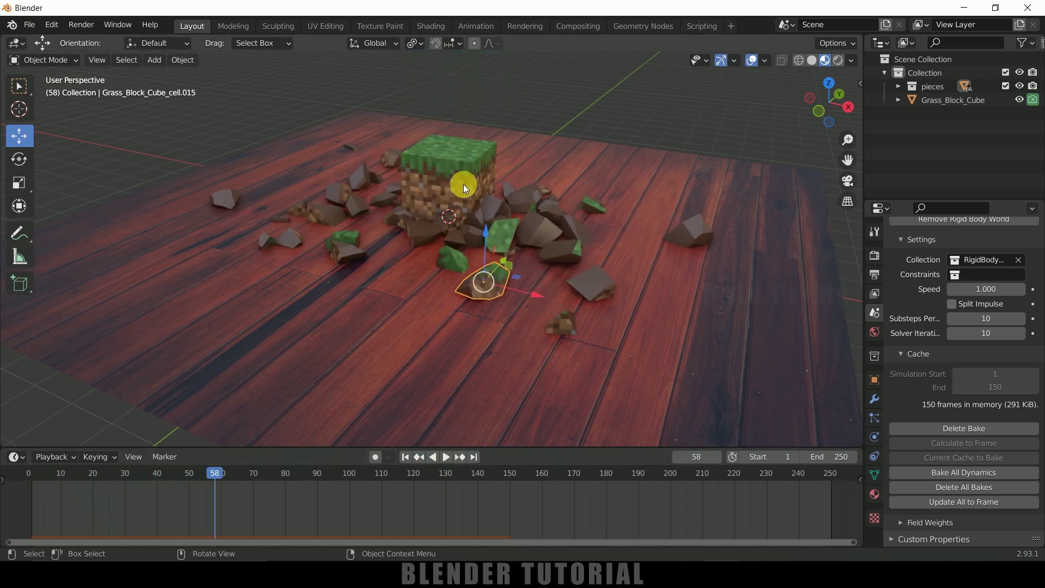